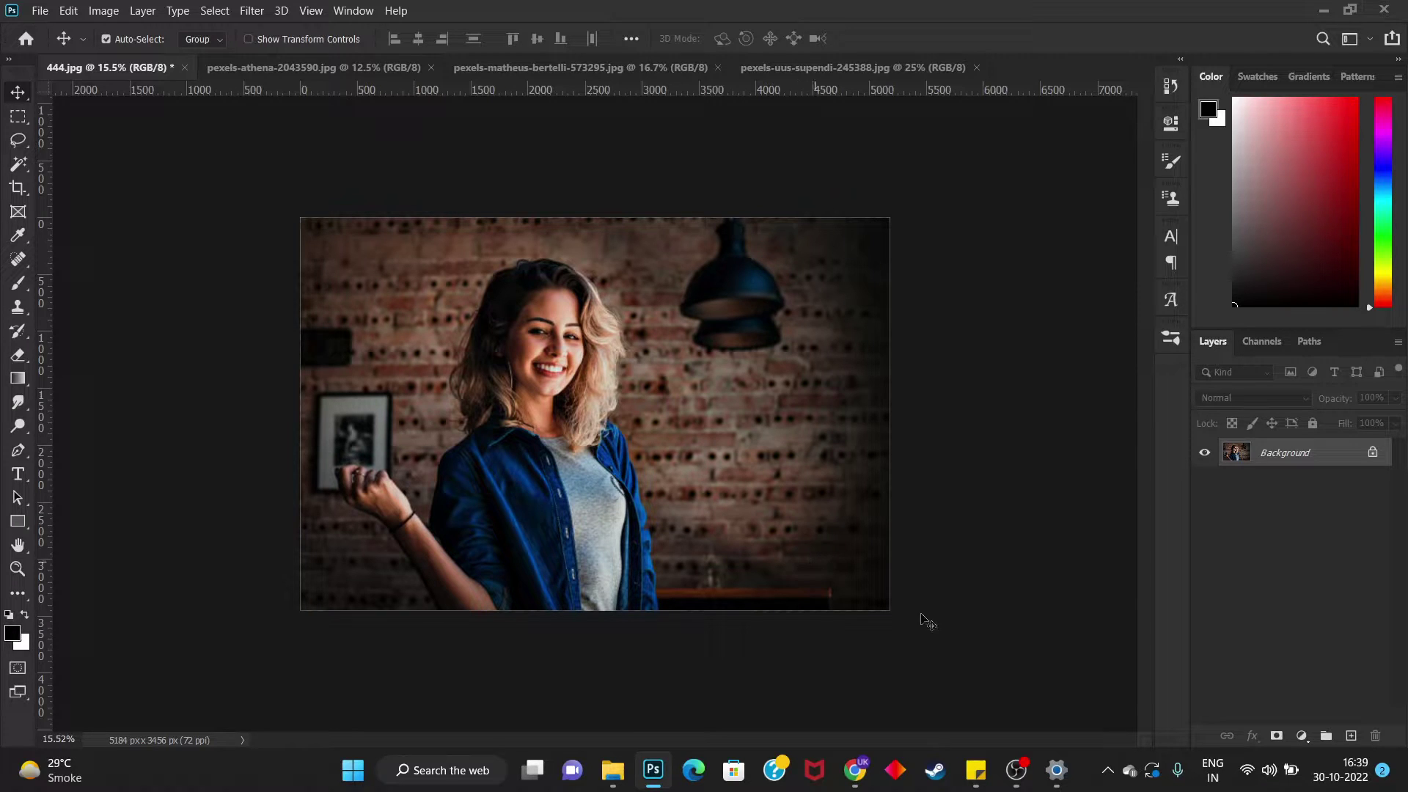
Flip through the four open photo tabs and return to 444.jpg.
click(230, 69)
click(515, 69)
click(750, 69)
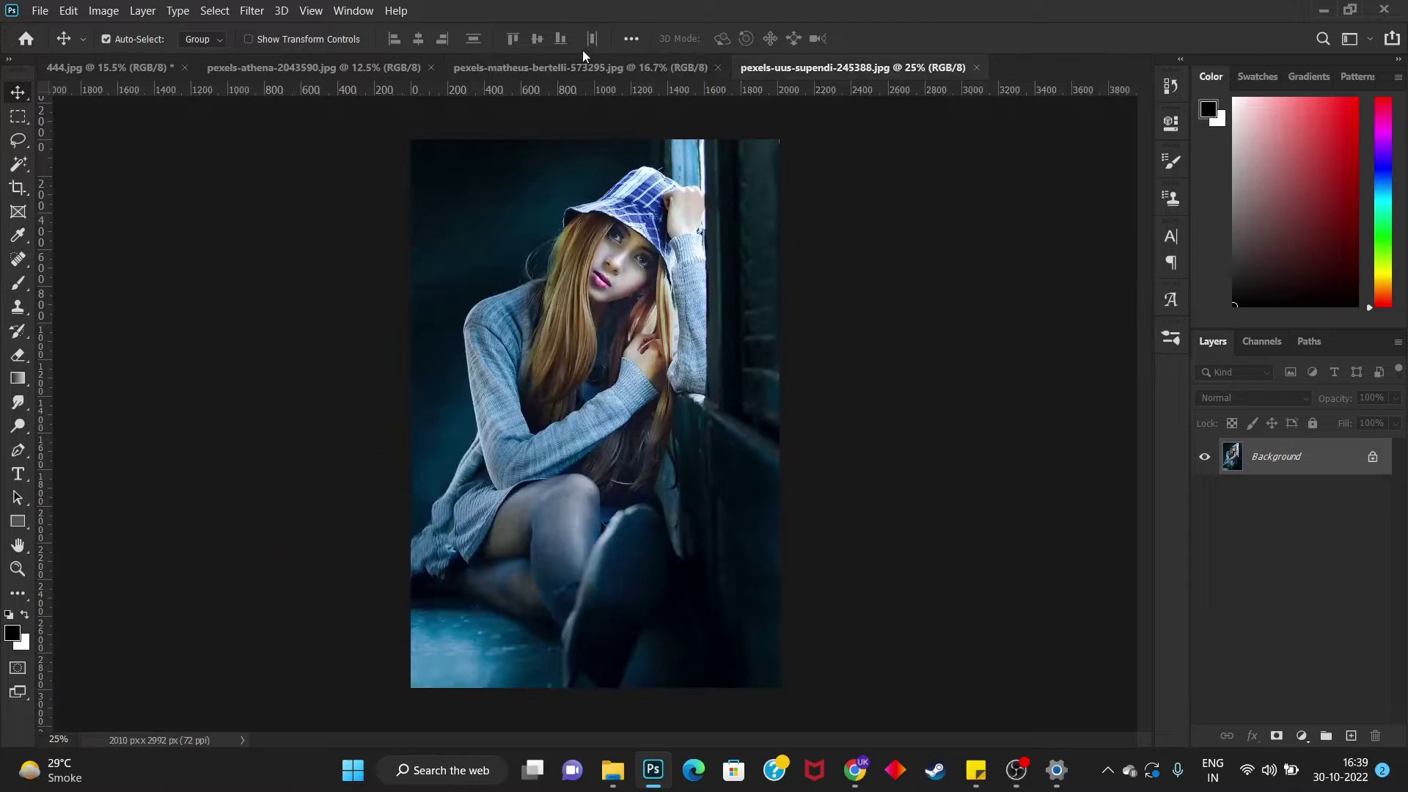
click(513, 68)
click(292, 69)
click(153, 67)
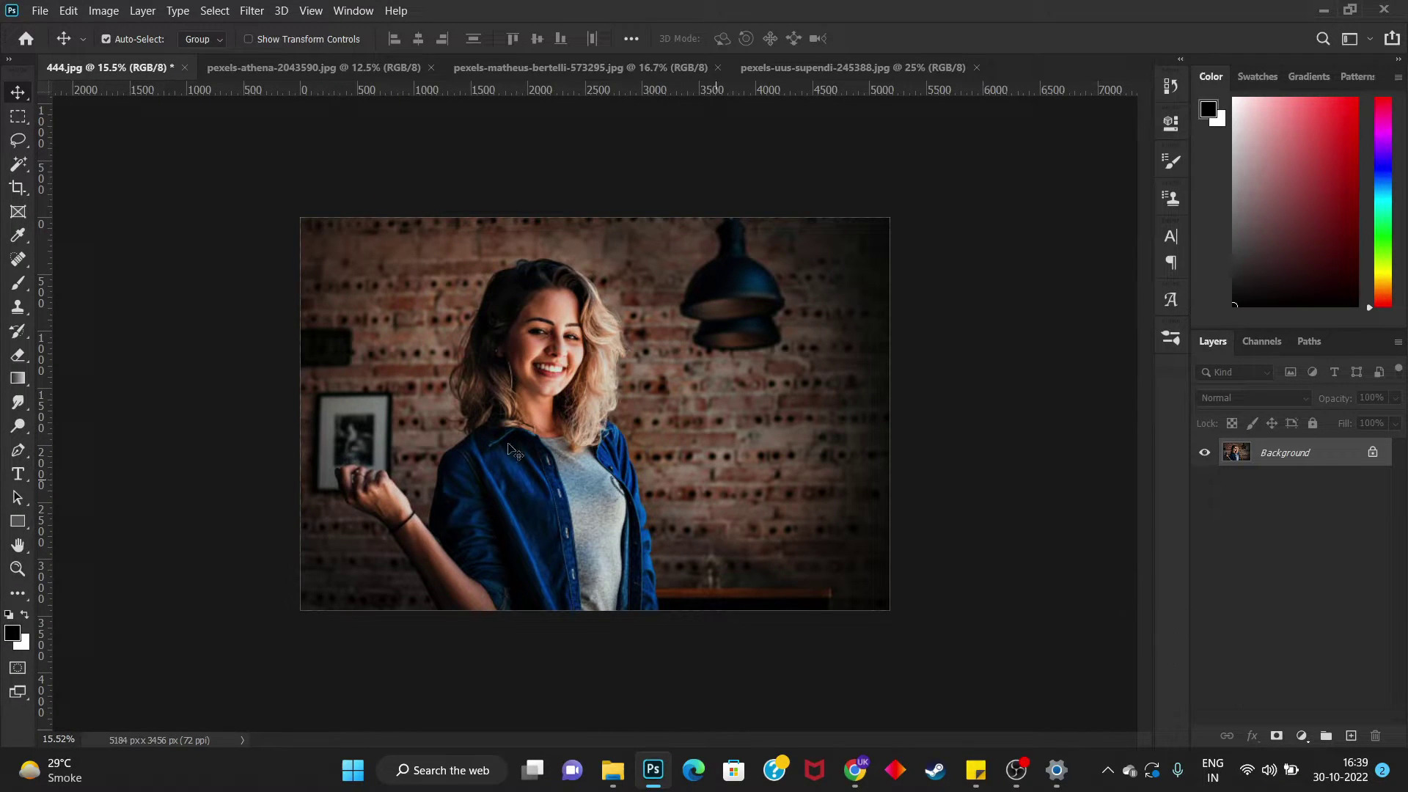
Add a black Solid Color fill layer over 444.jpg.
click(1302, 734)
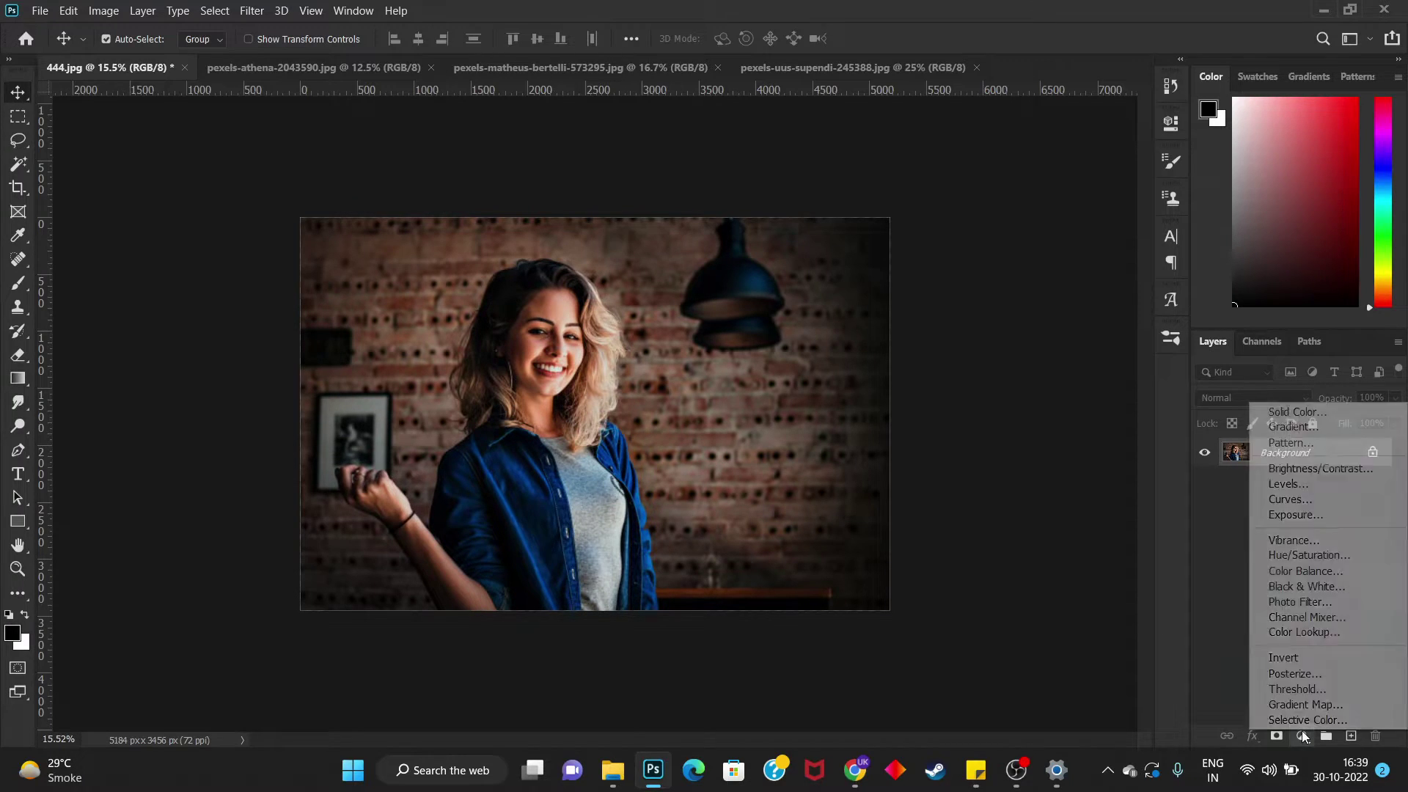
click(1291, 413)
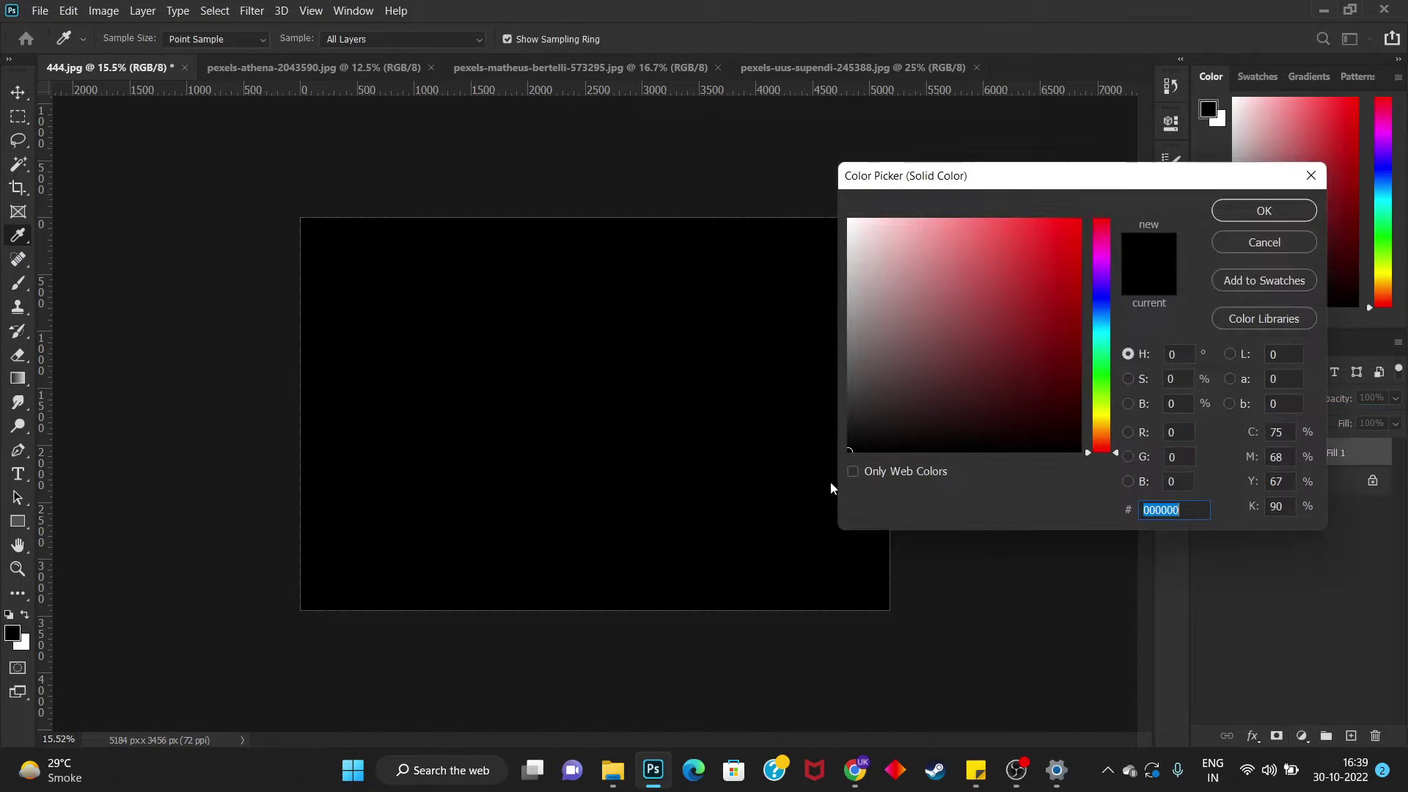
click(1248, 218)
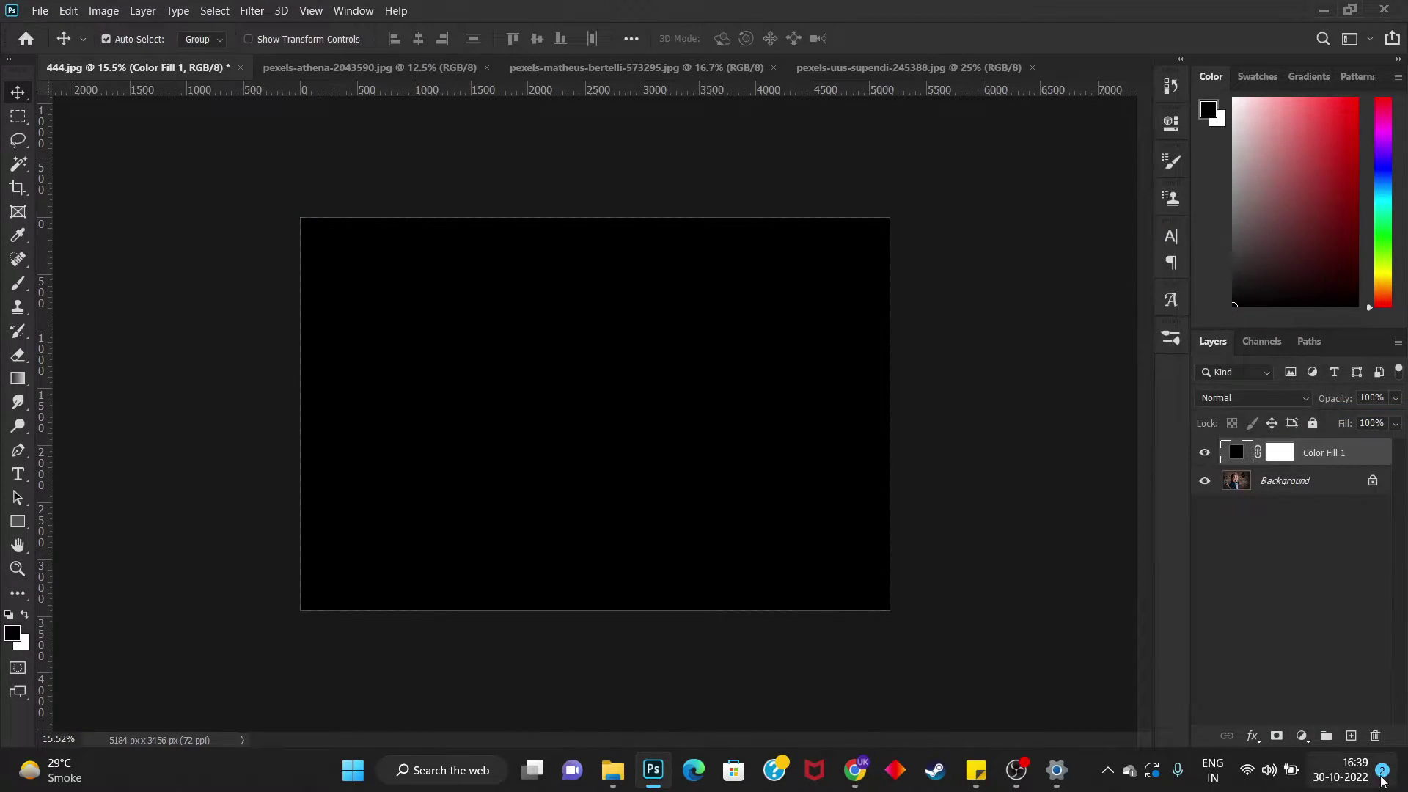
Add a second Solid Color fill layer in red c40000 and target its layer mask.
click(1301, 736)
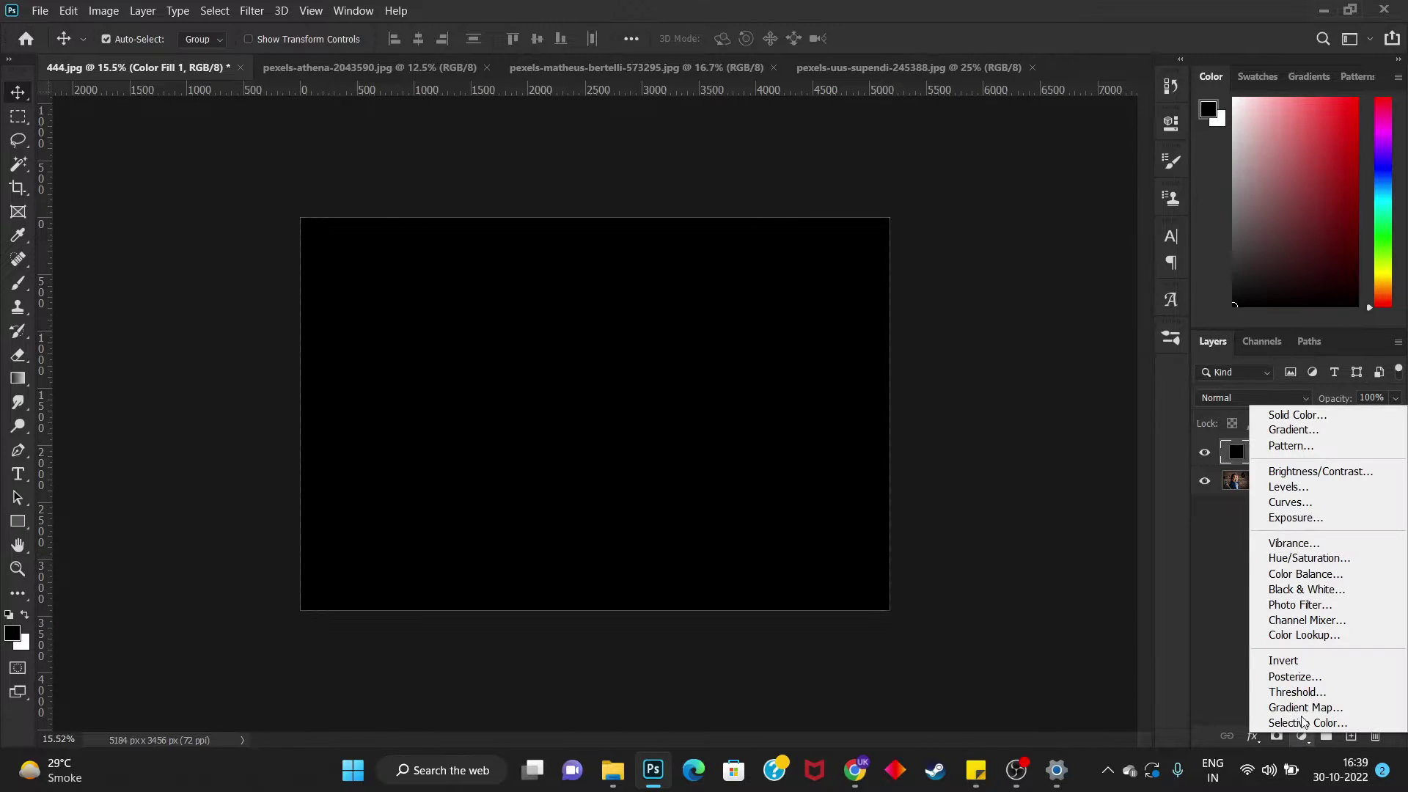
click(1291, 415)
text(c40000)
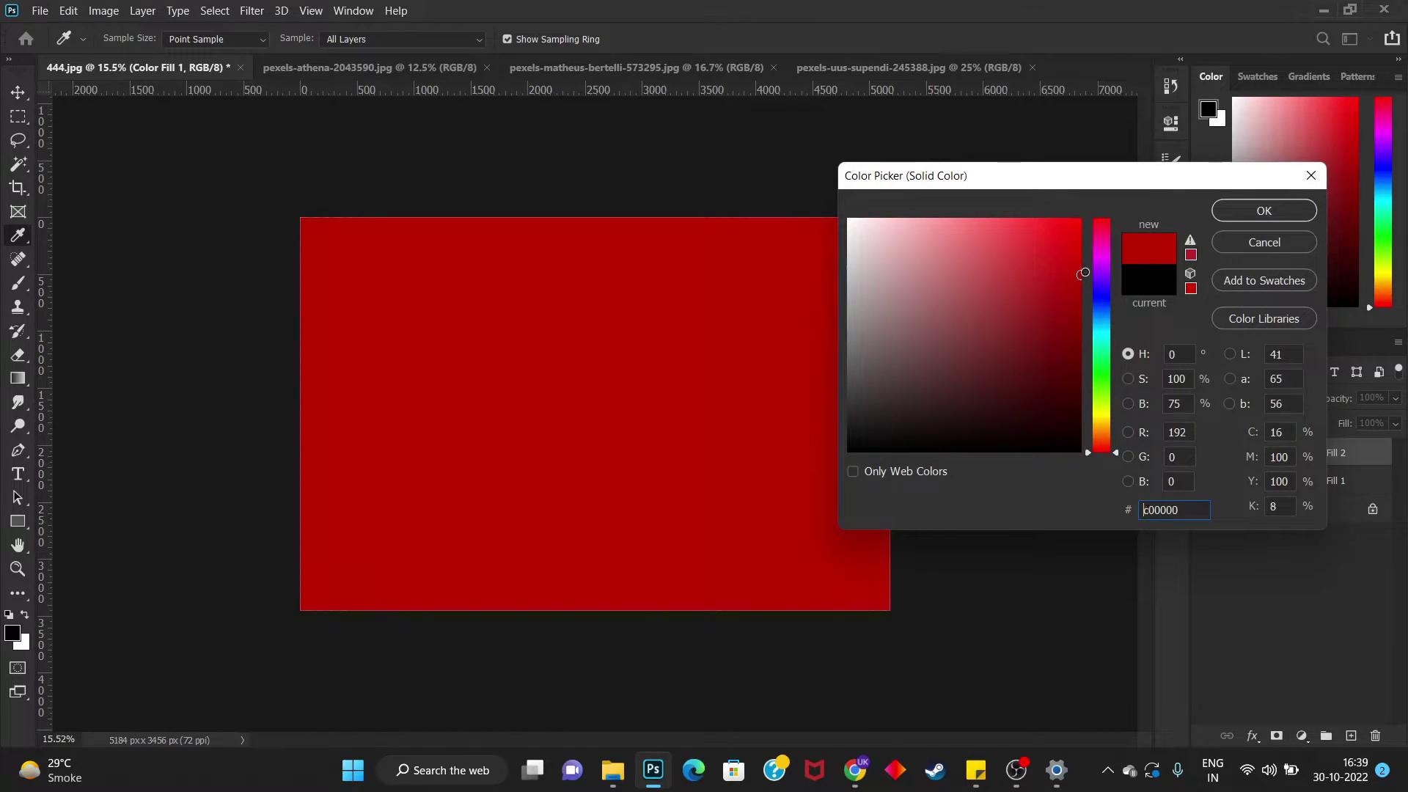
click(1233, 218)
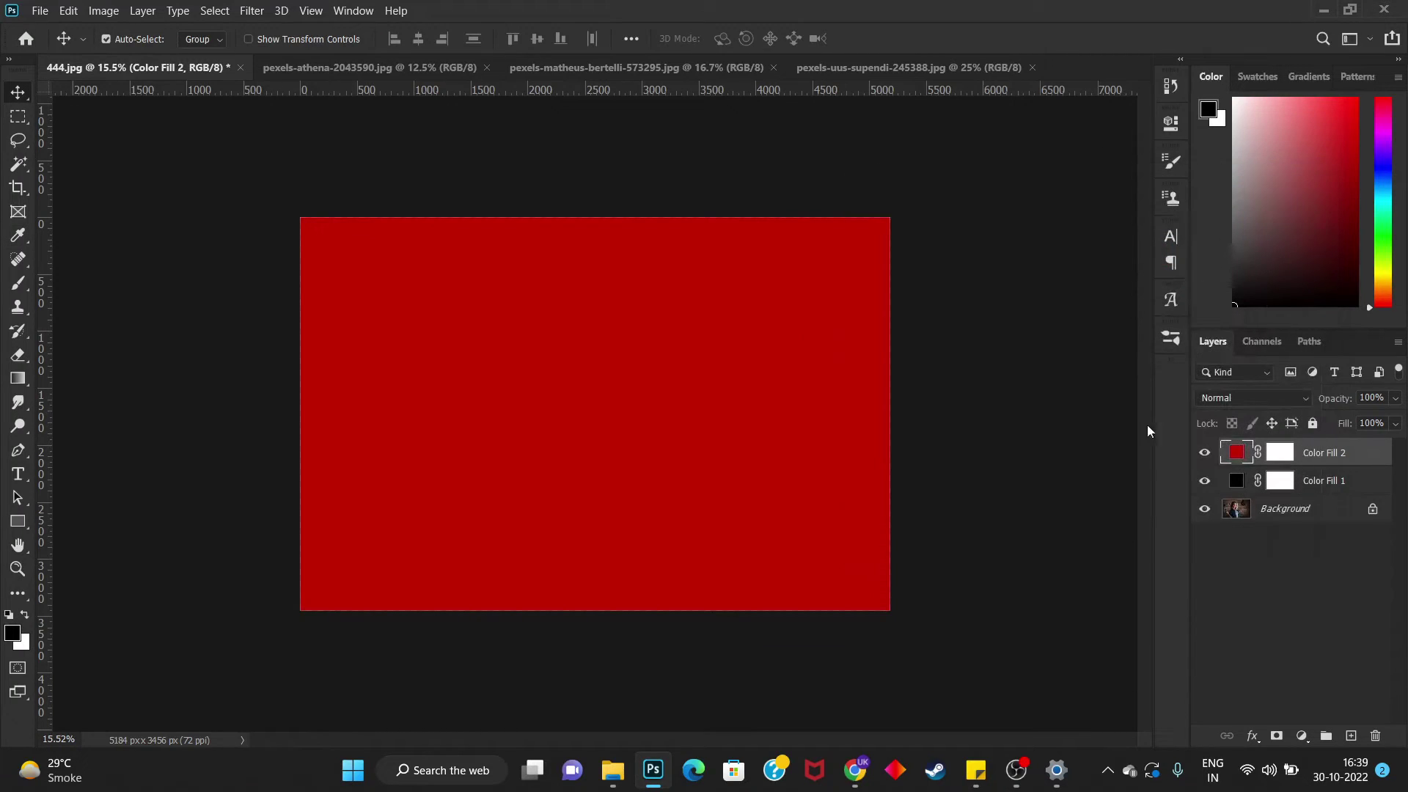
click(1280, 453)
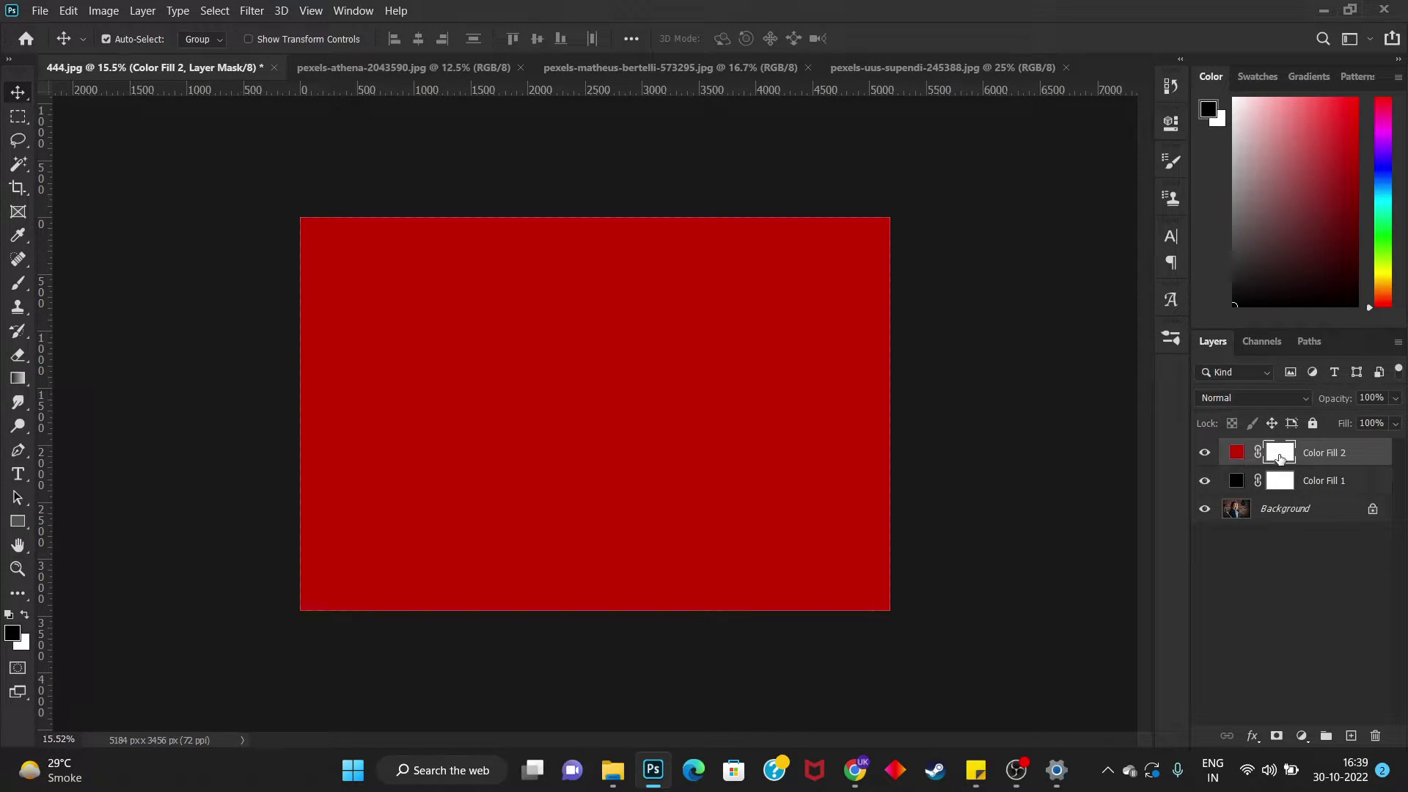
click(95, 12)
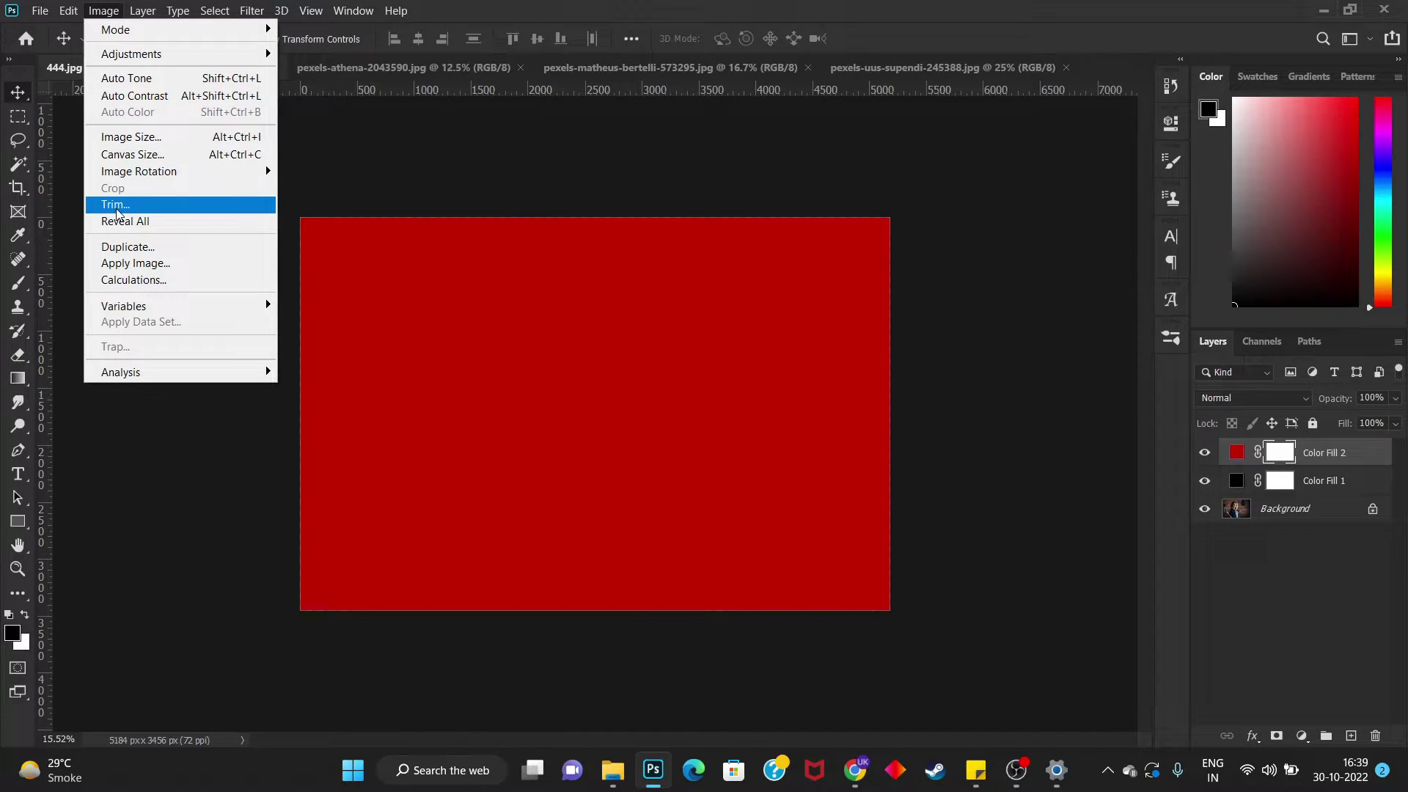
Use Apply Image to copy the Background layer into Color Fill 2's mask with Multiply blending.
click(124, 264)
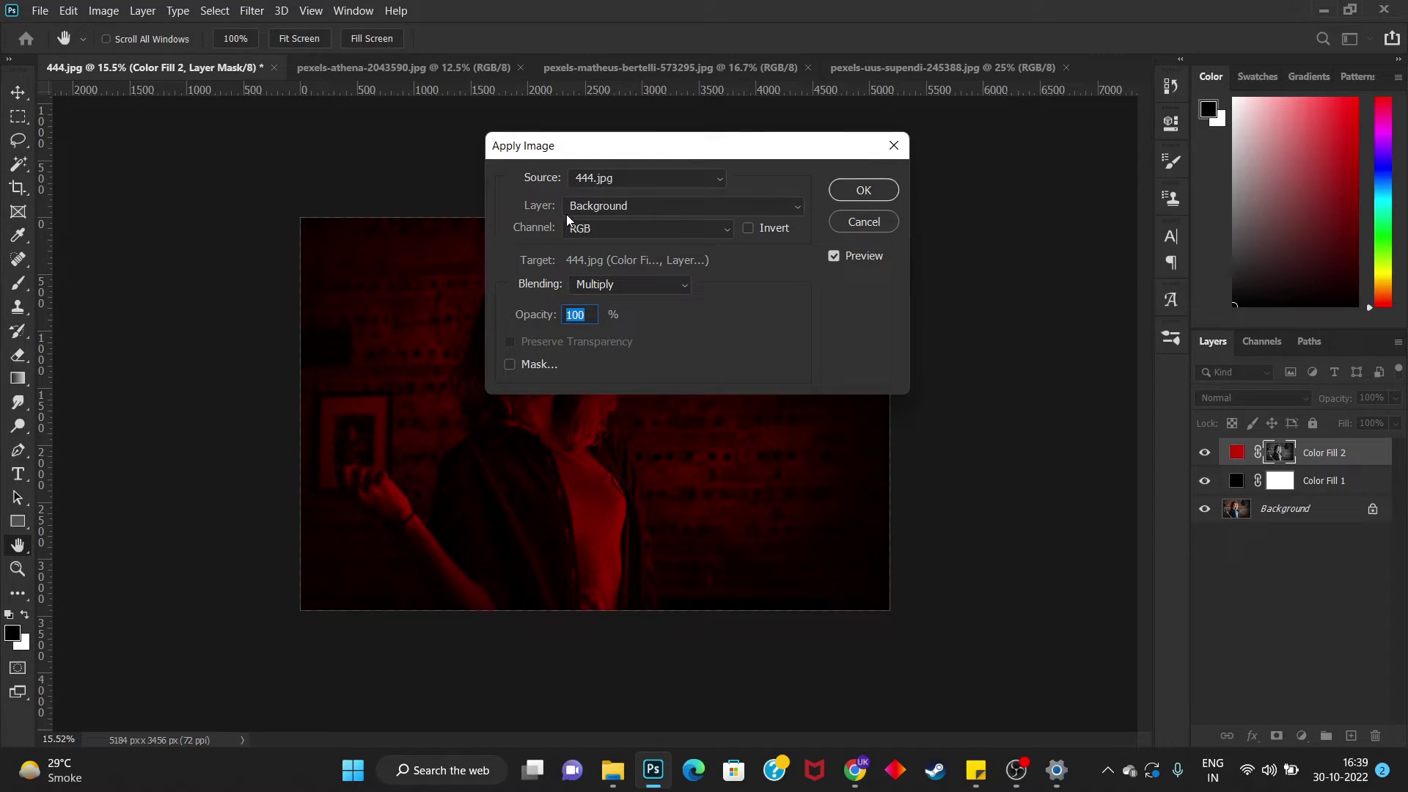
click(591, 208)
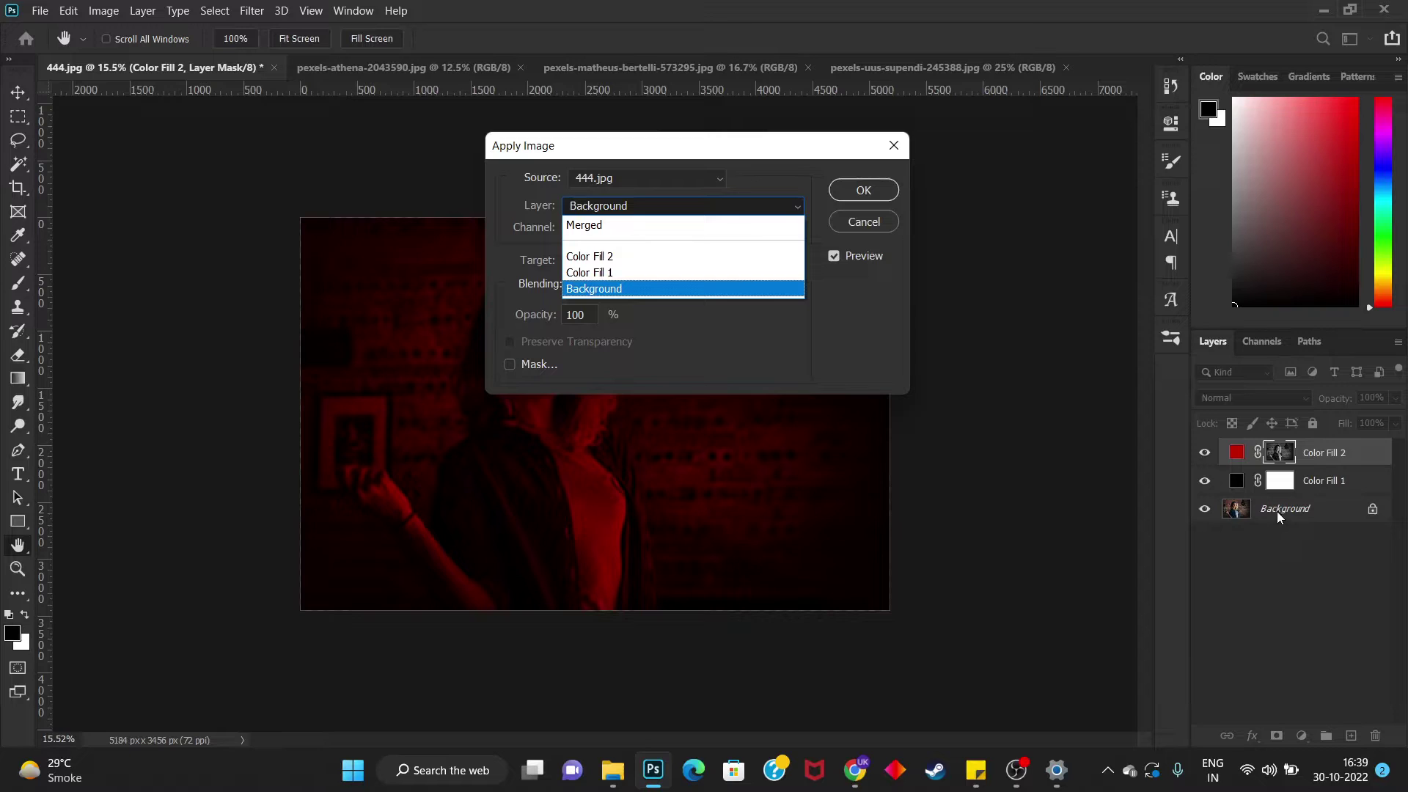
click(585, 292)
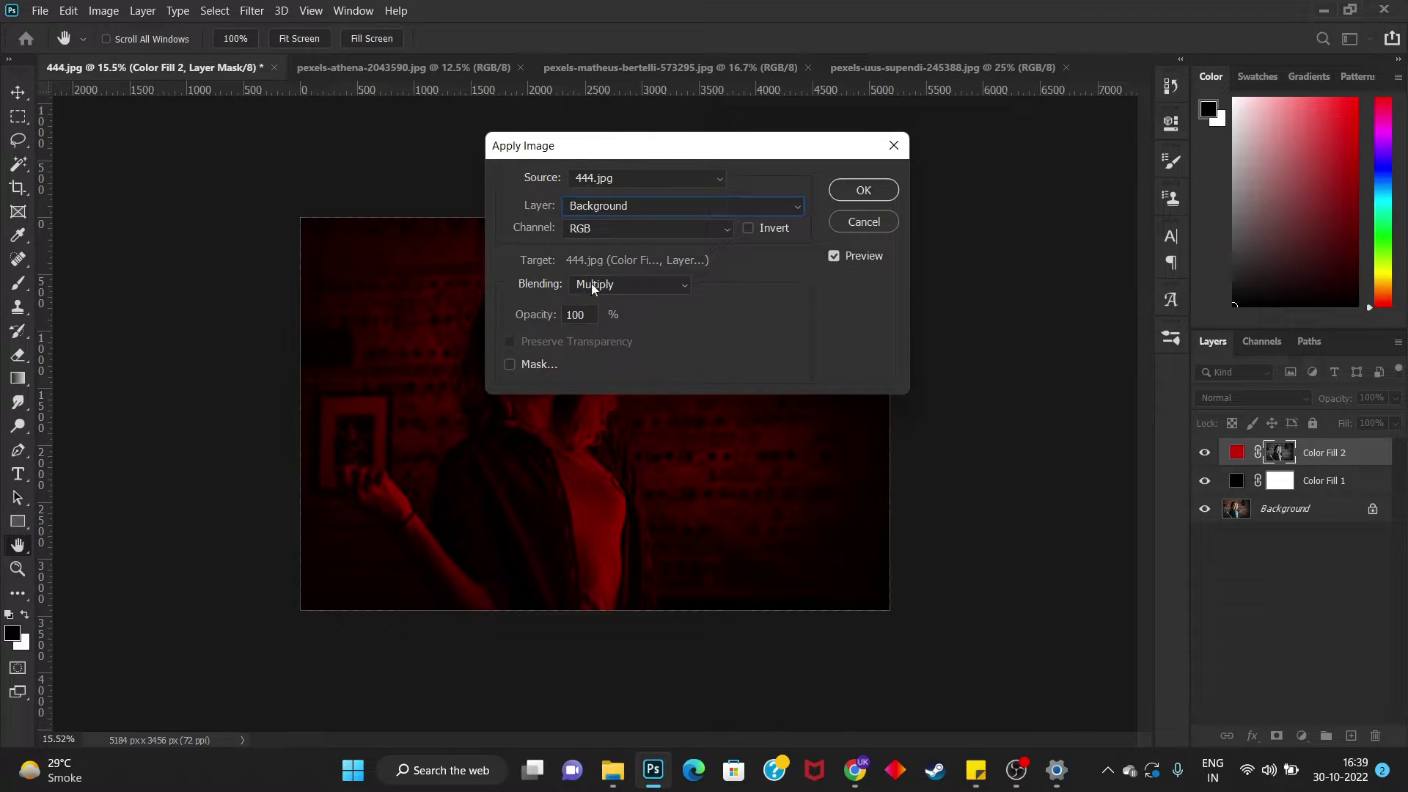
click(847, 199)
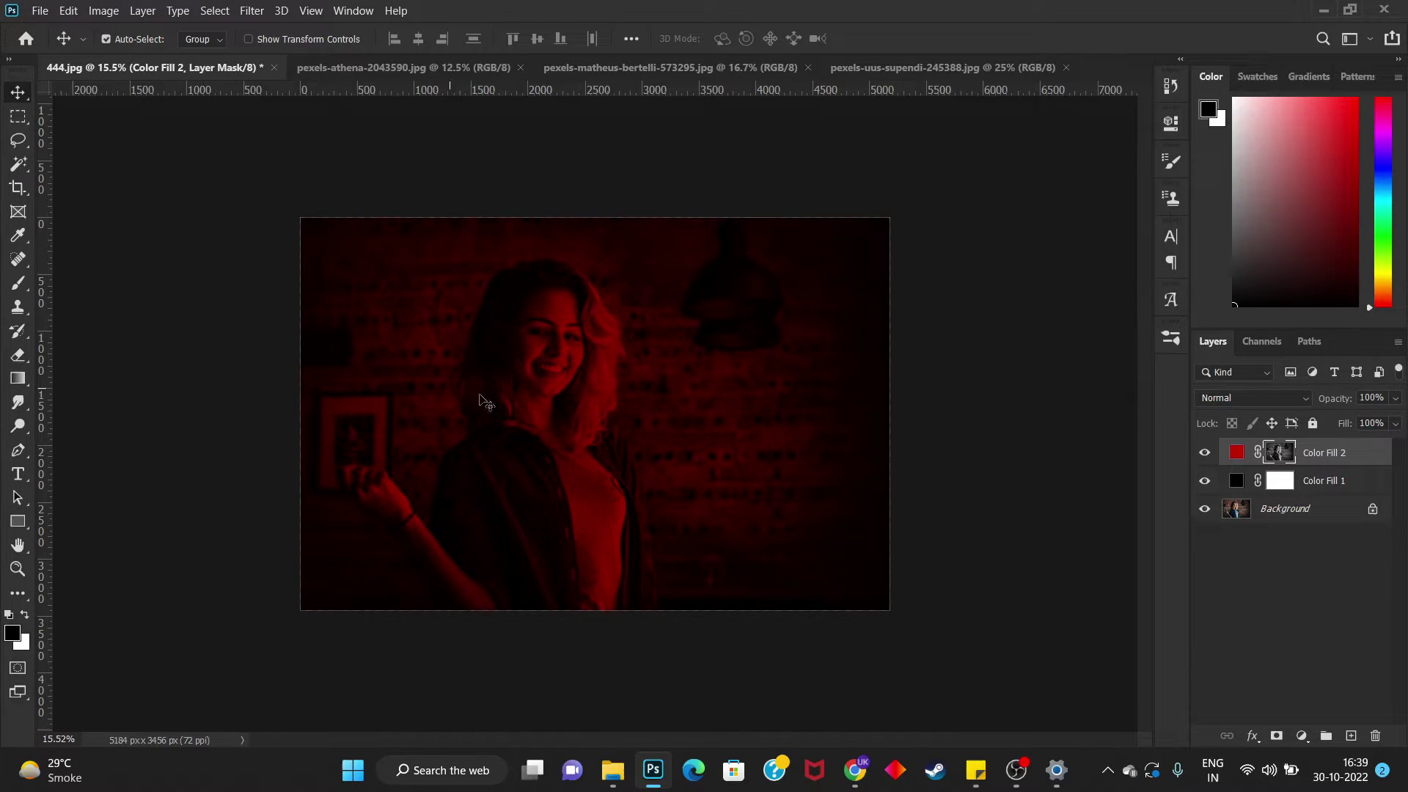
Change Color Fill 2 from red to a brighter magenta.
scroll(514, 374, down, 2)
scroll(514, 374, up, 4)
scroll(513, 374, down, 3)
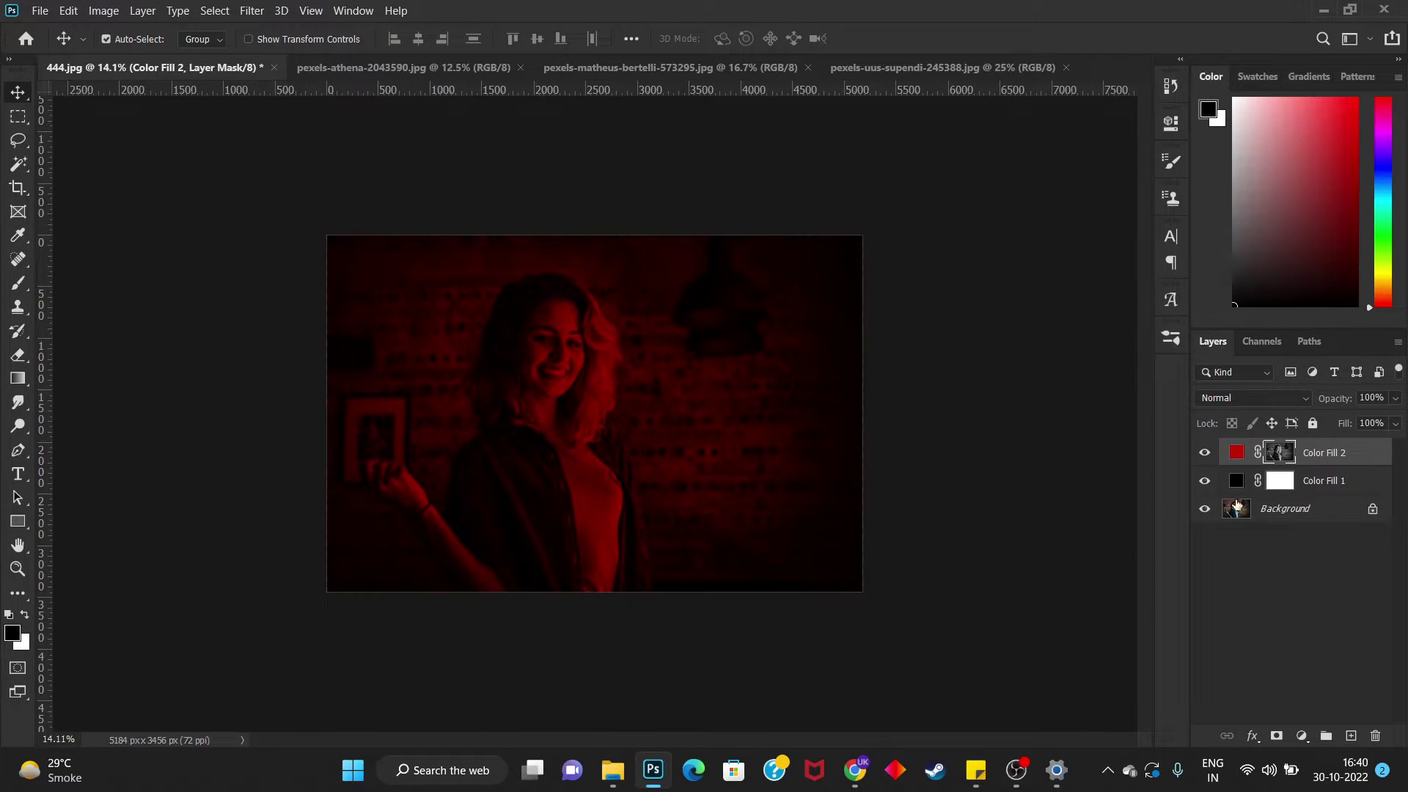
double_click(1236, 452)
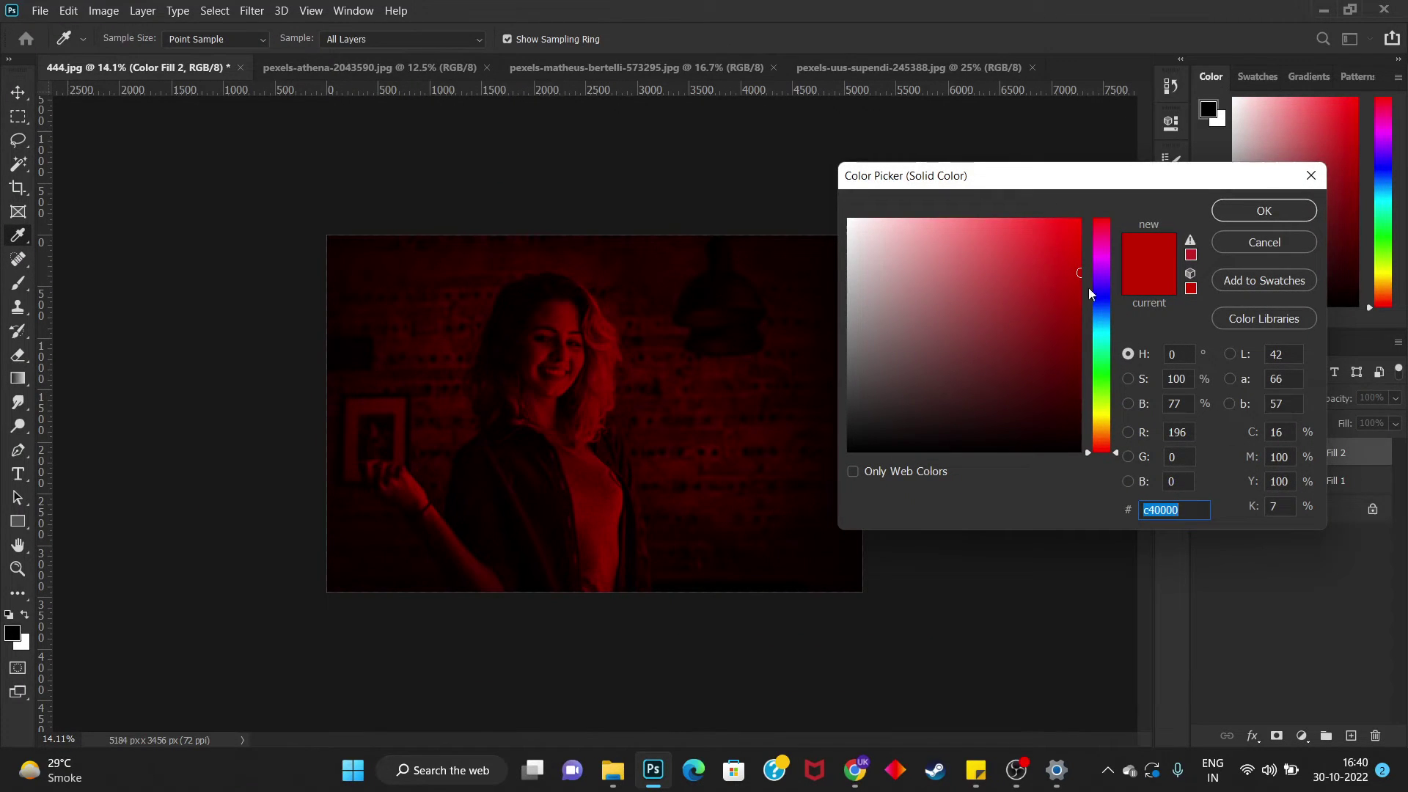
drag(1081, 258, 1076, 205)
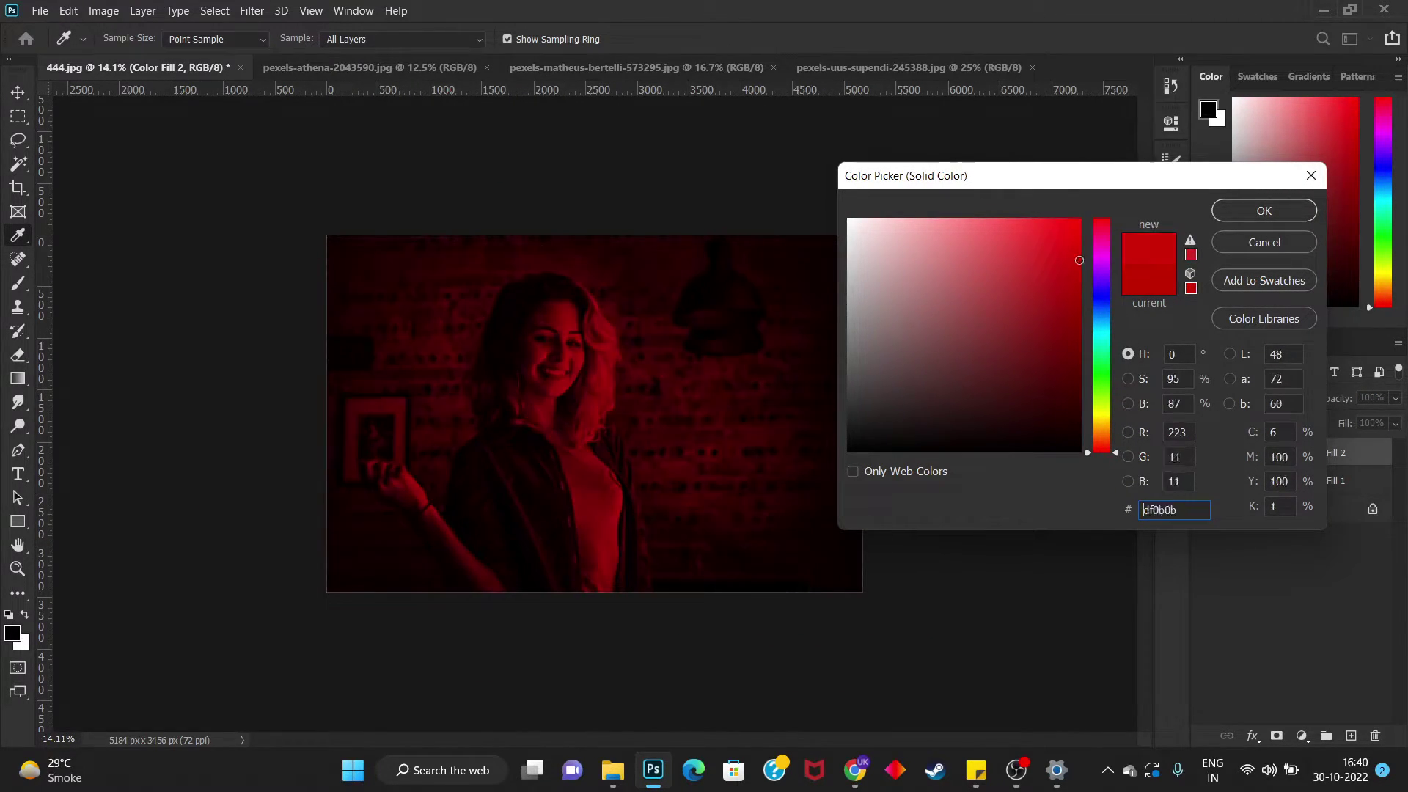
drag(1103, 279, 1090, 245)
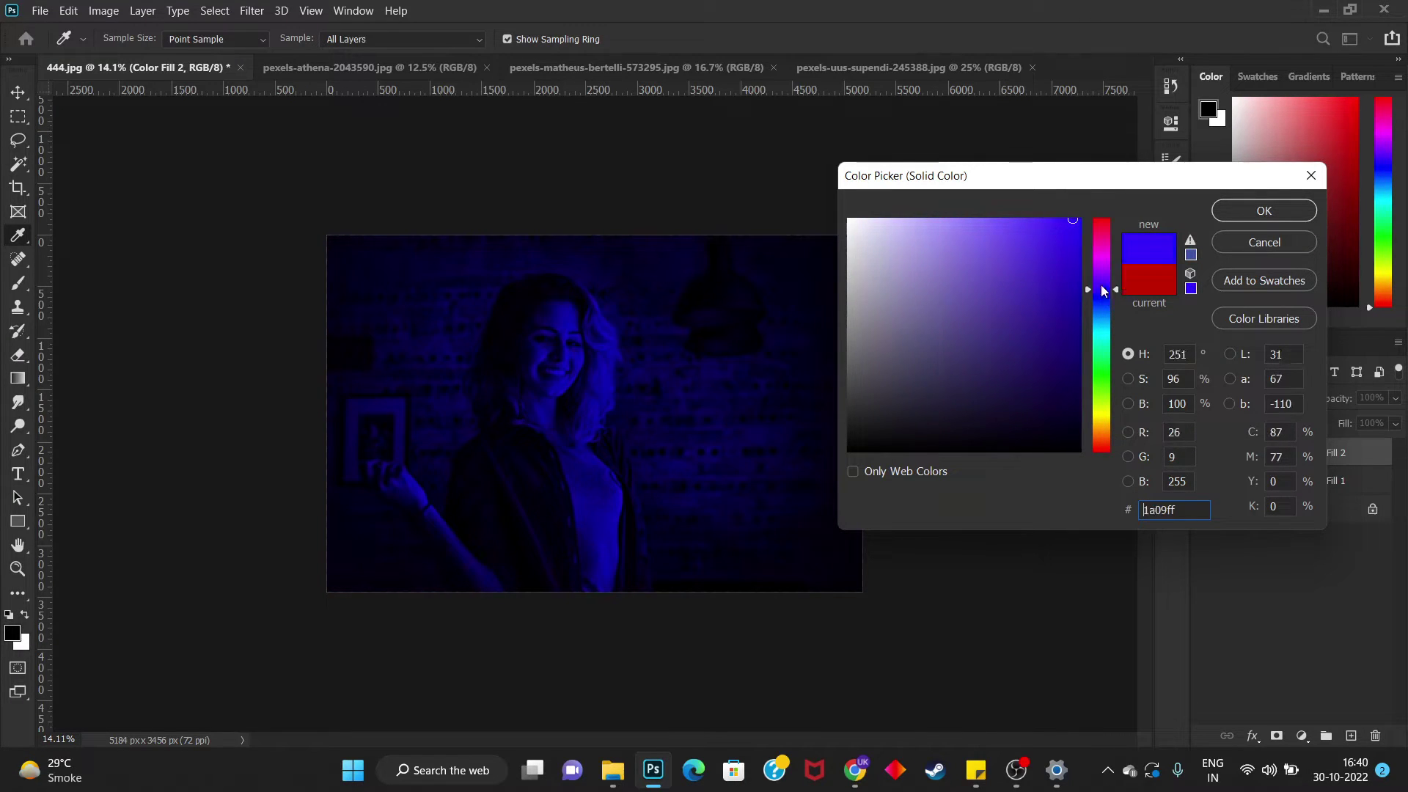
click(1264, 211)
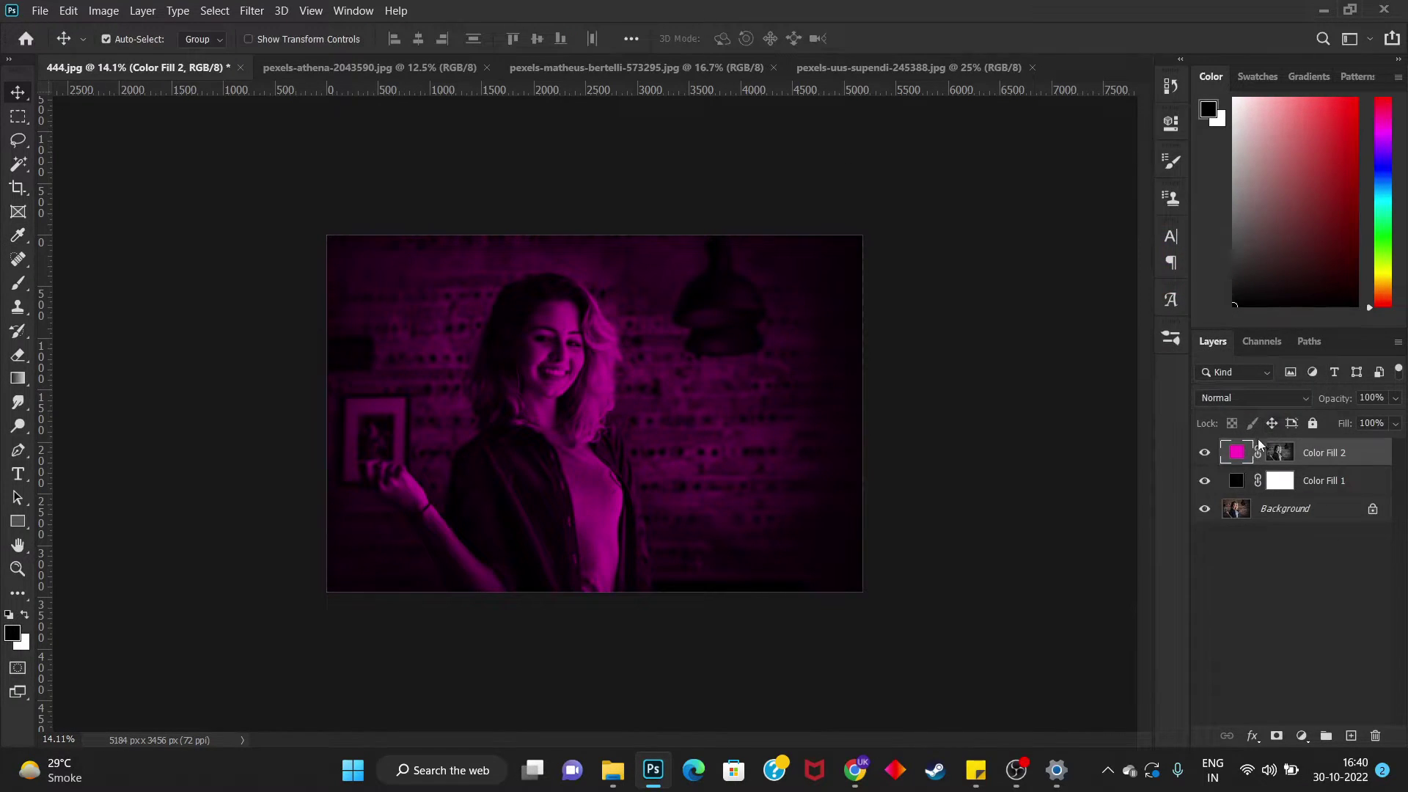
Set Color Fill 1 to near-black blue 01011a and Color Fill 2 to teal 09ffd4.
double_click(1240, 481)
drag(1031, 430, 1074, 421)
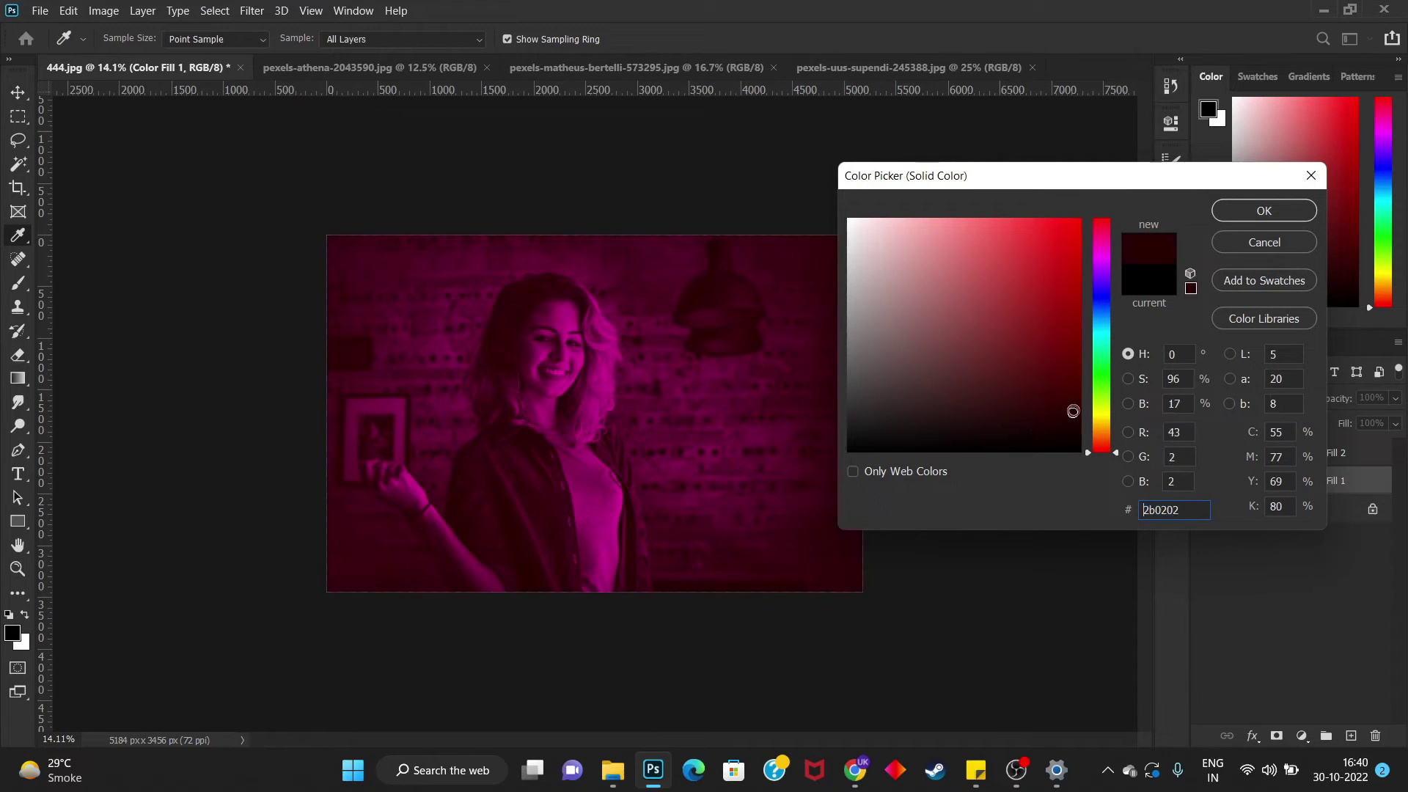
mouse_move(1101, 349)
mouse_down()
mouse_move(1107, 214)
mouse_move(1106, 292)
mouse_up()
click(1226, 213)
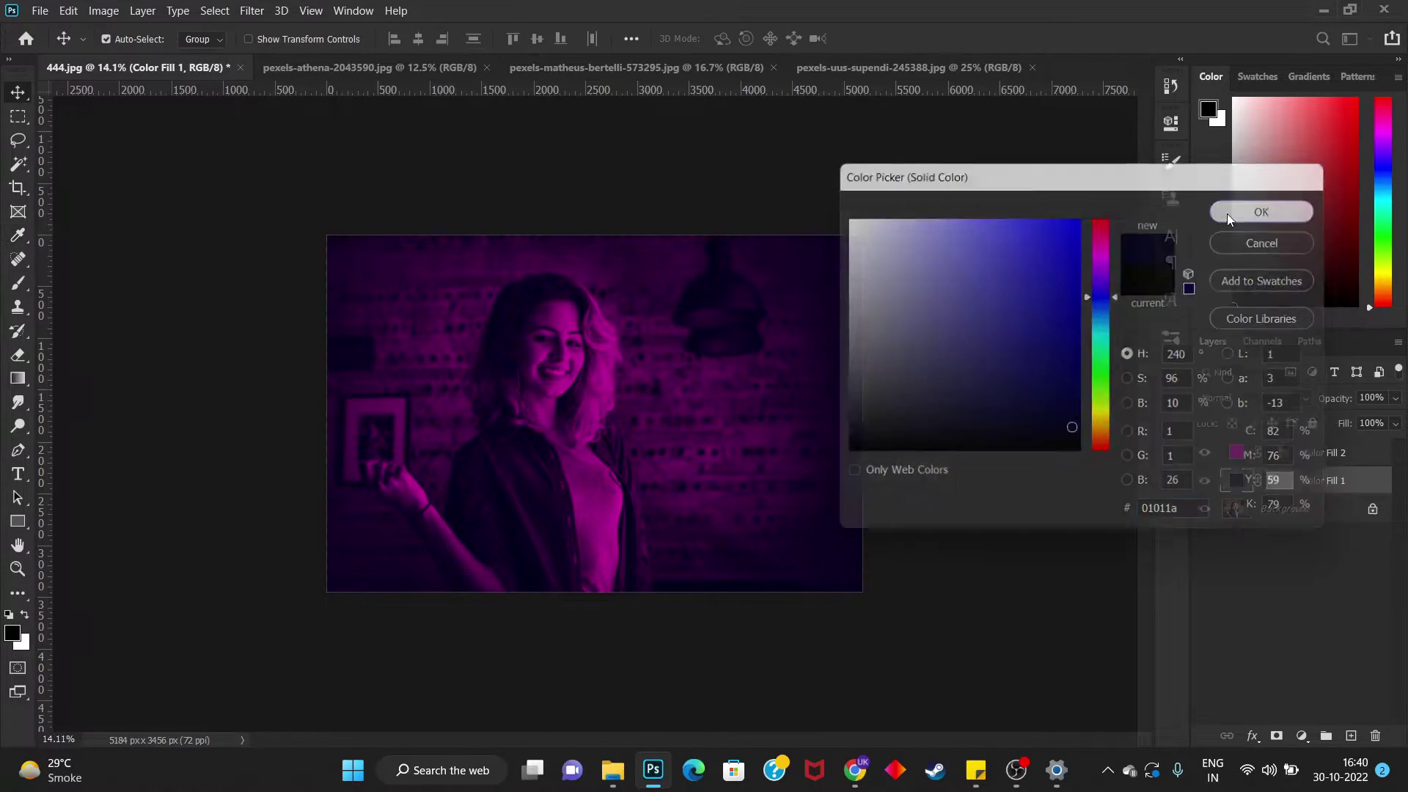
double_click(1237, 451)
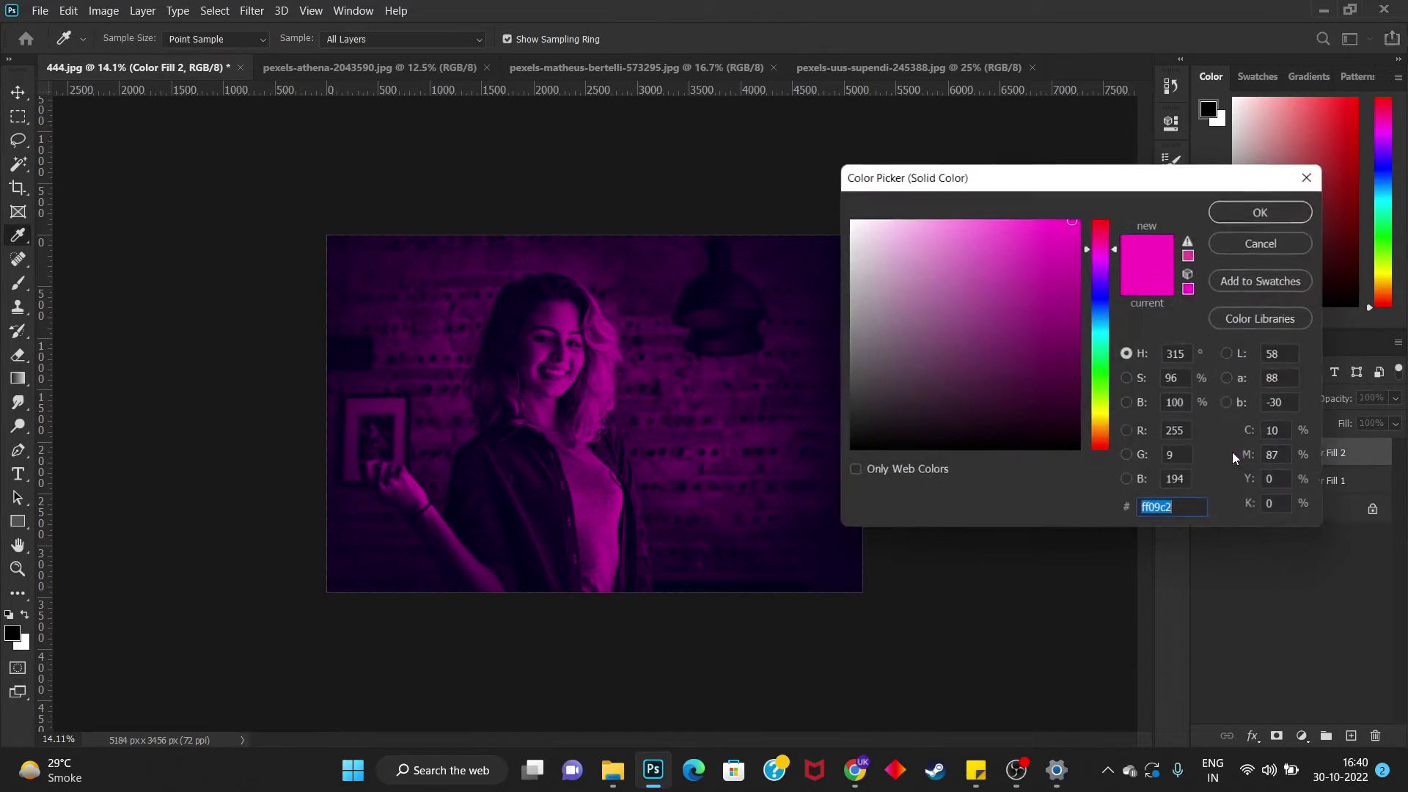
mouse_move(1093, 230)
mouse_down()
mouse_move(1094, 207)
mouse_move(1107, 362)
mouse_move(1106, 342)
mouse_up()
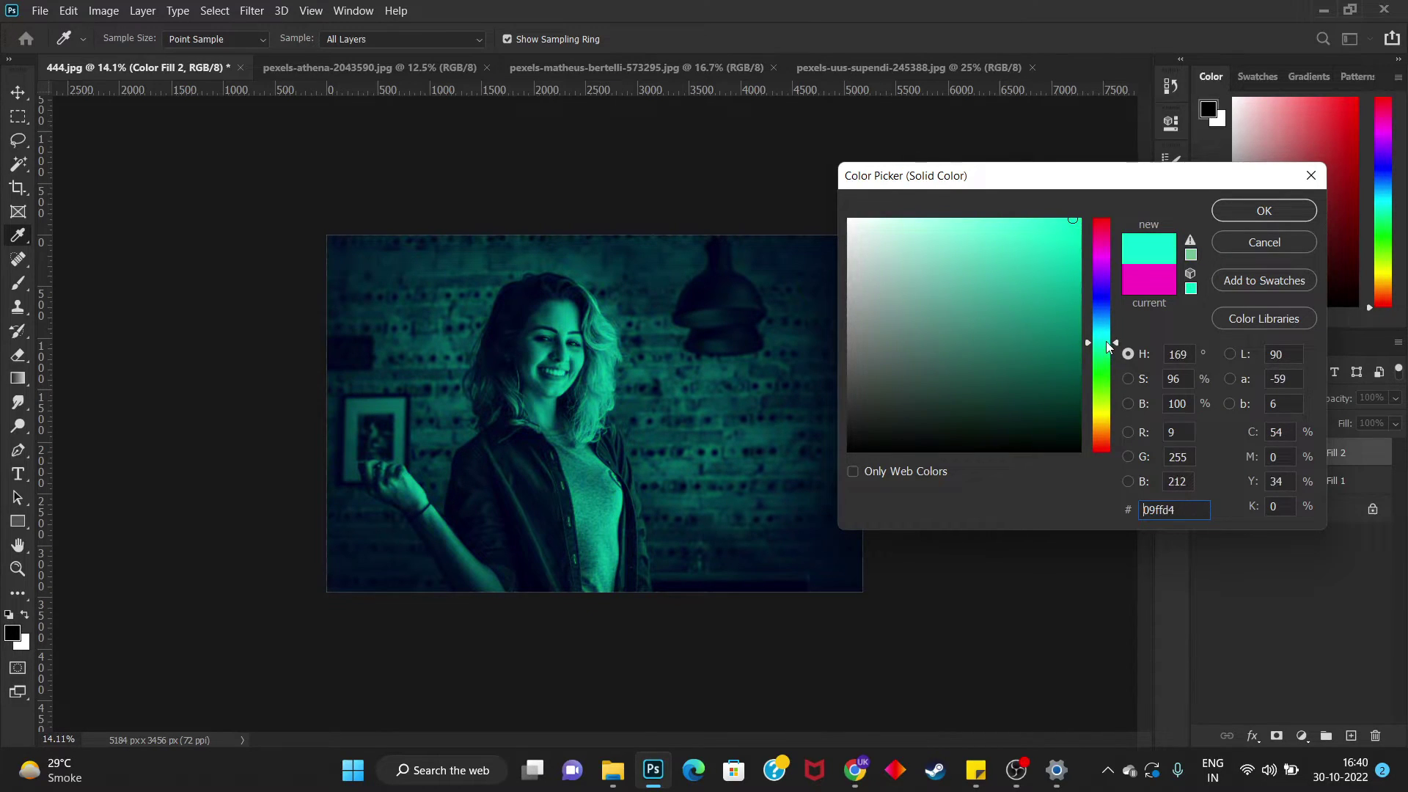
click(1233, 216)
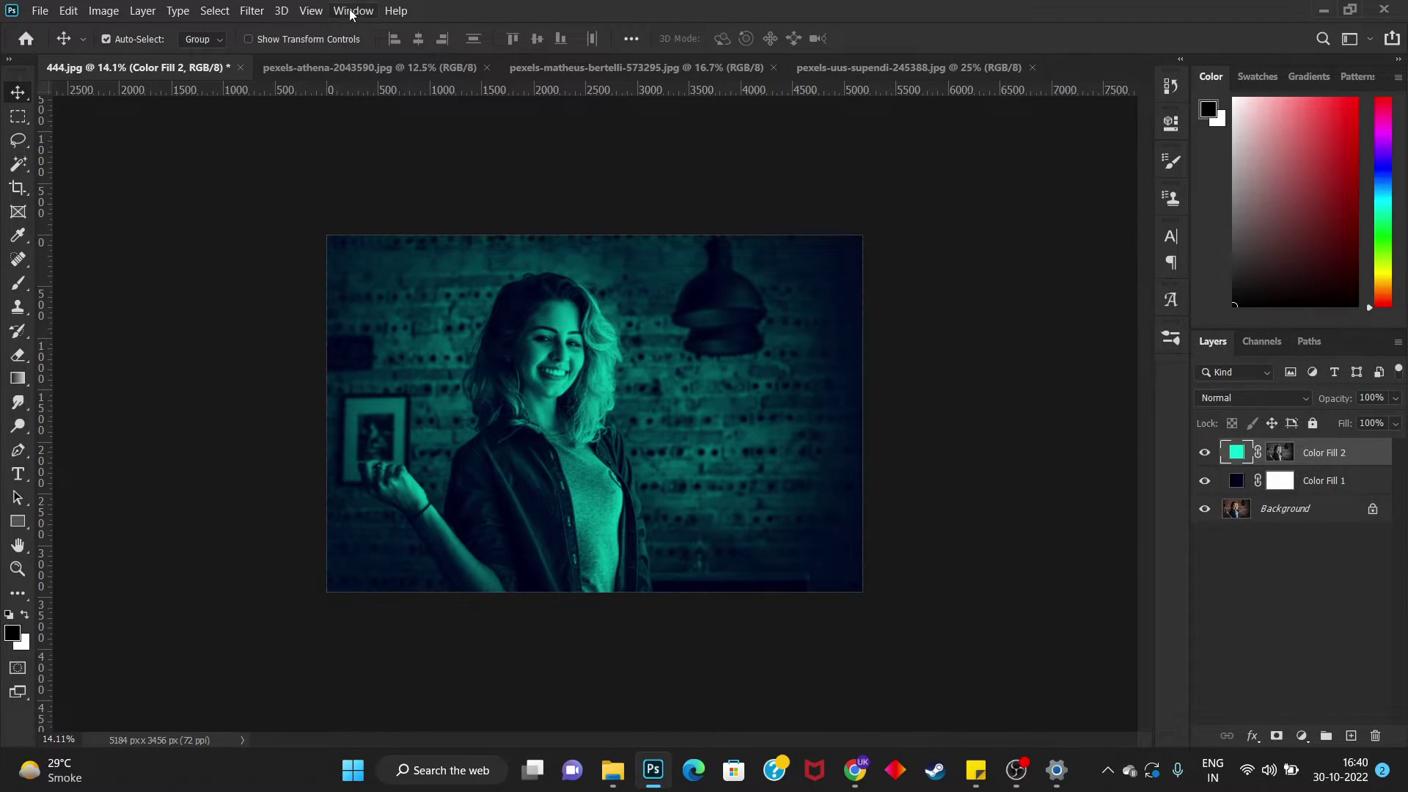
Add a Black & White adjustment layer to the pink-coat pexels-athena photo.
click(349, 68)
scroll(528, 433, down, 1)
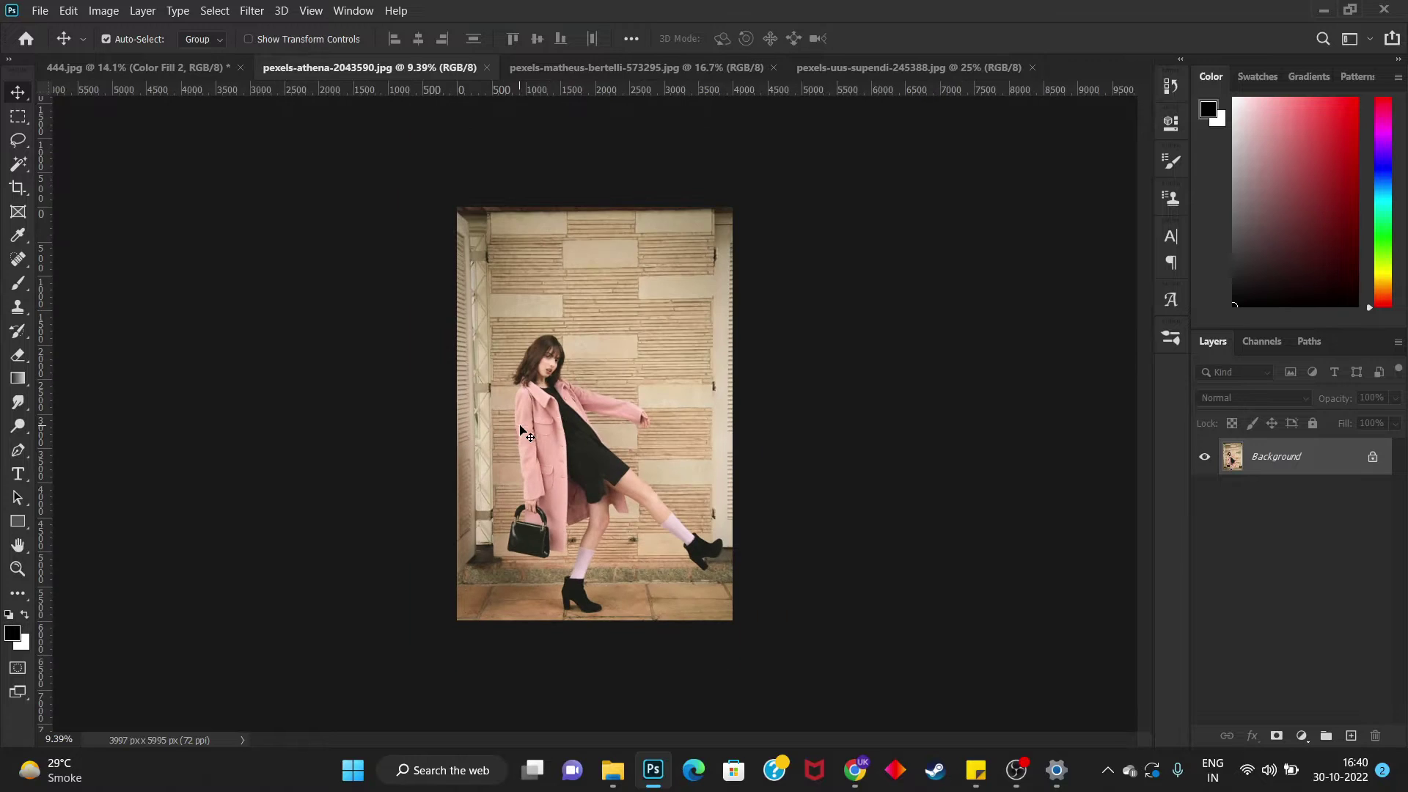
scroll(585, 415, up, 1)
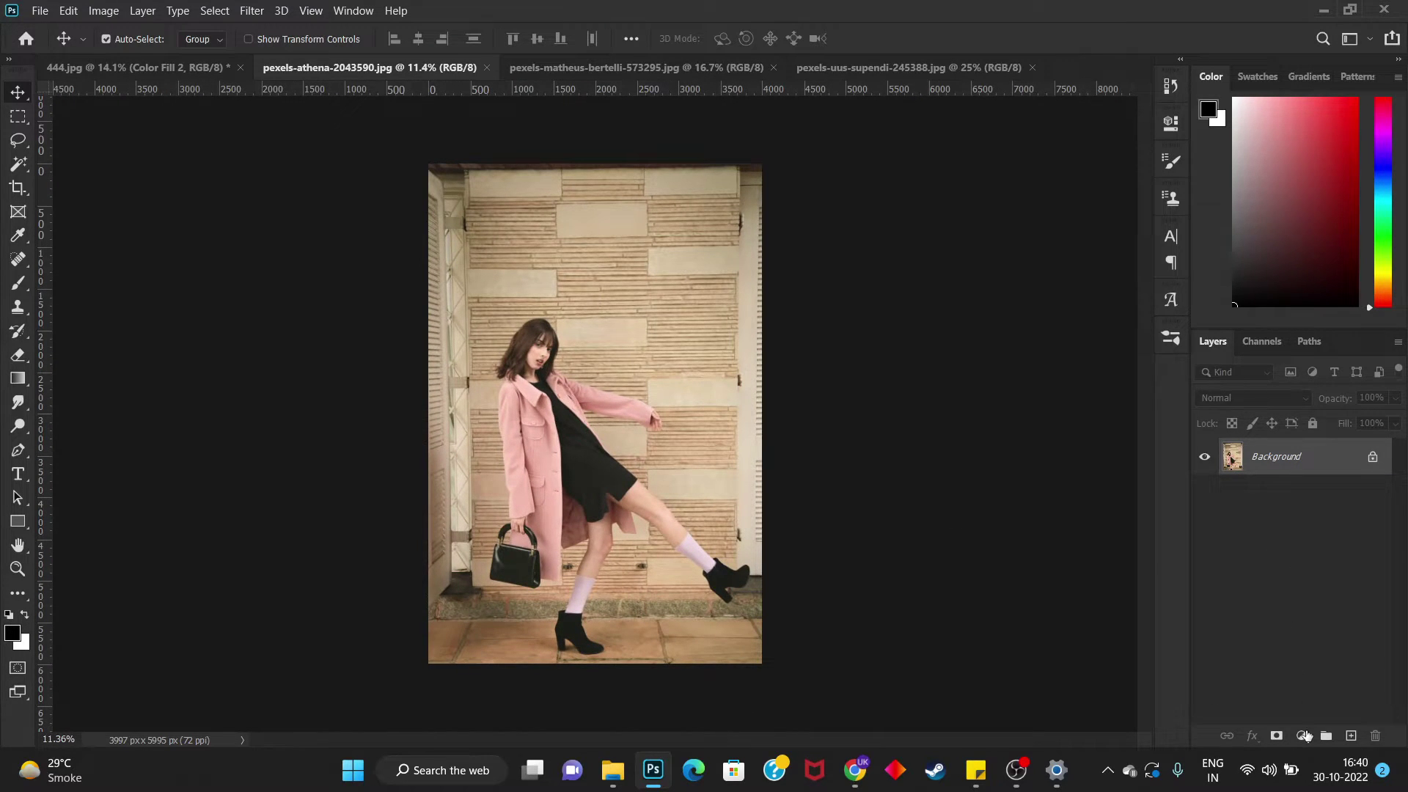
click(1304, 736)
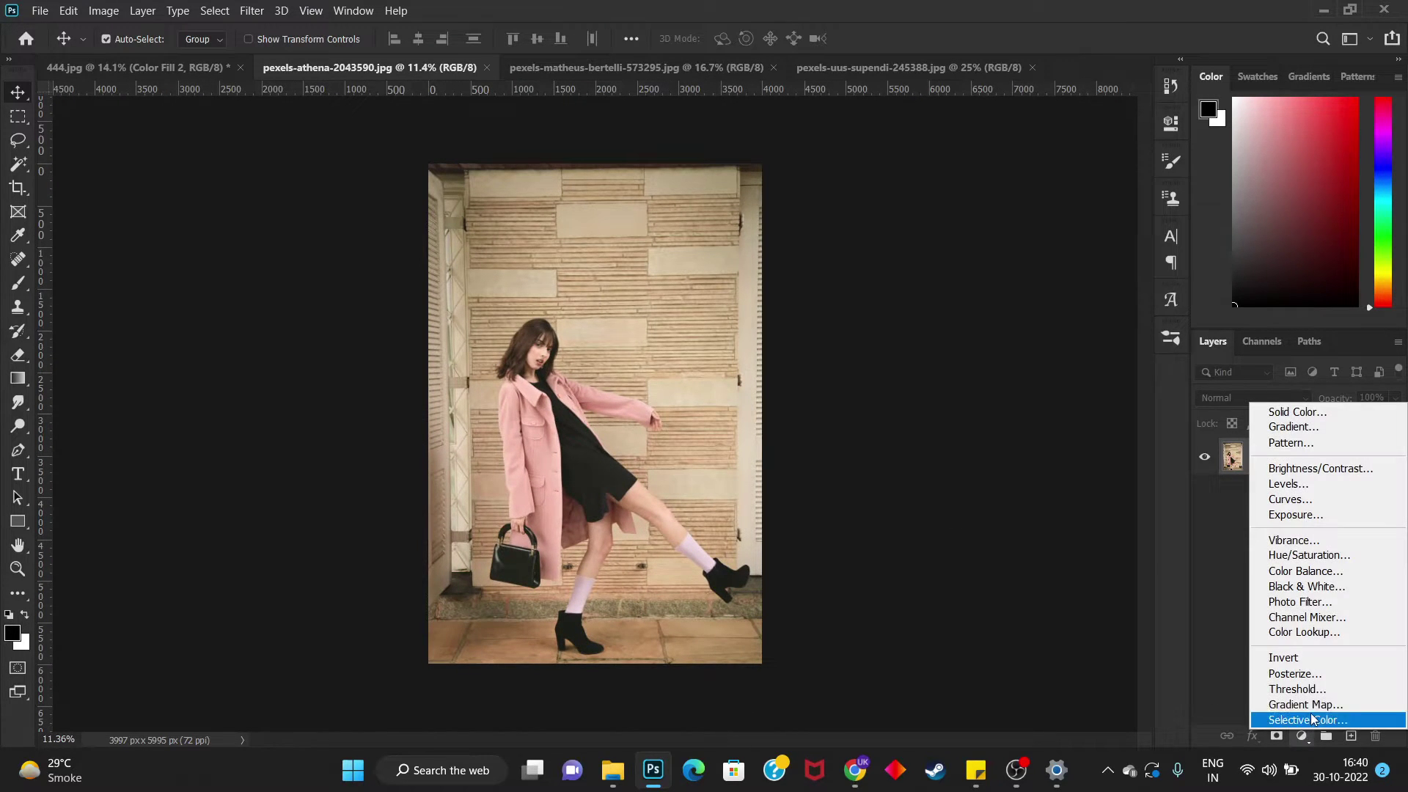
click(1280, 591)
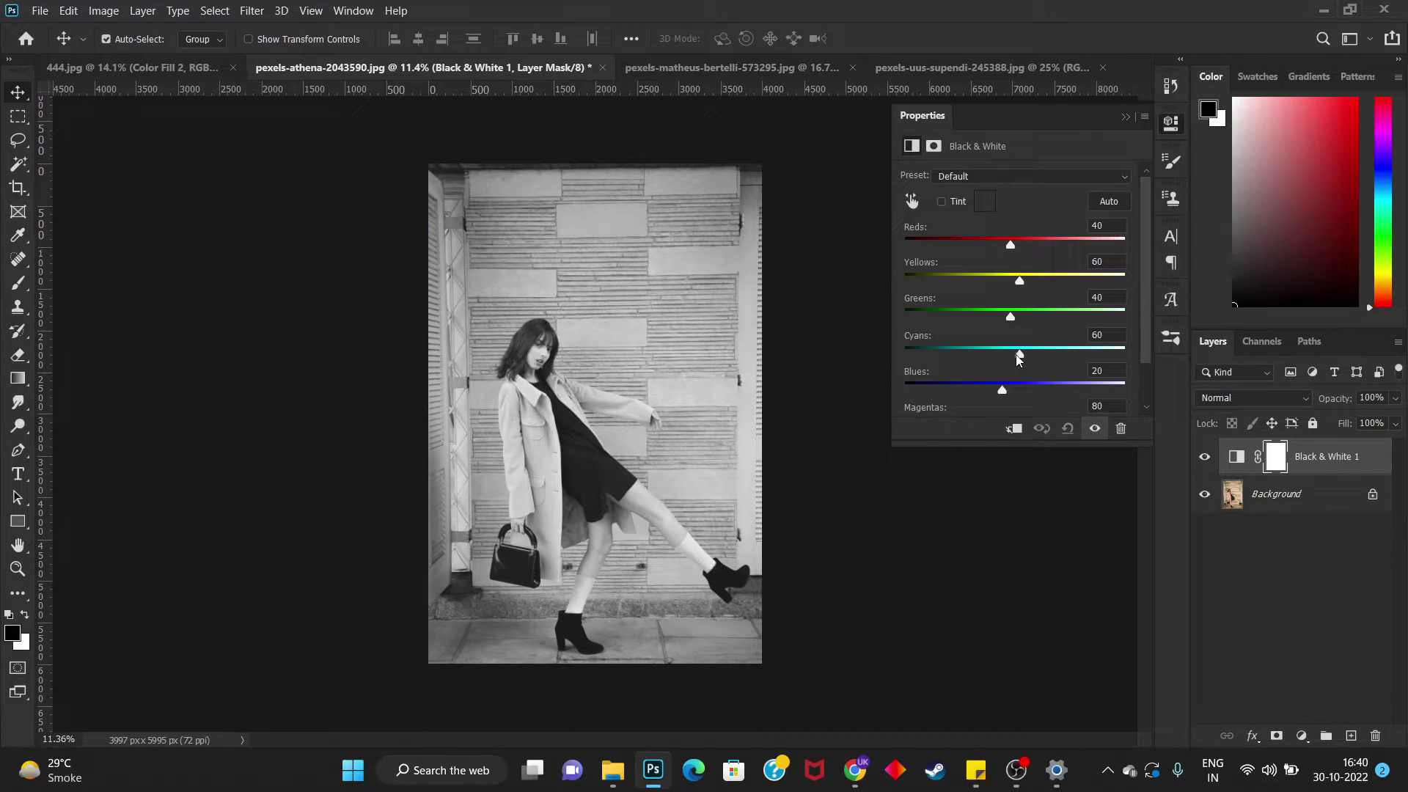
Set the Black & White sliders to Cyans -12, Yellows -94, Reds 54, Blues -60.
drag(1020, 355, 988, 355)
drag(1020, 283, 952, 282)
mouse_move(1005, 244)
mouse_down()
mouse_move(986, 240)
mouse_move(1018, 250)
mouse_up()
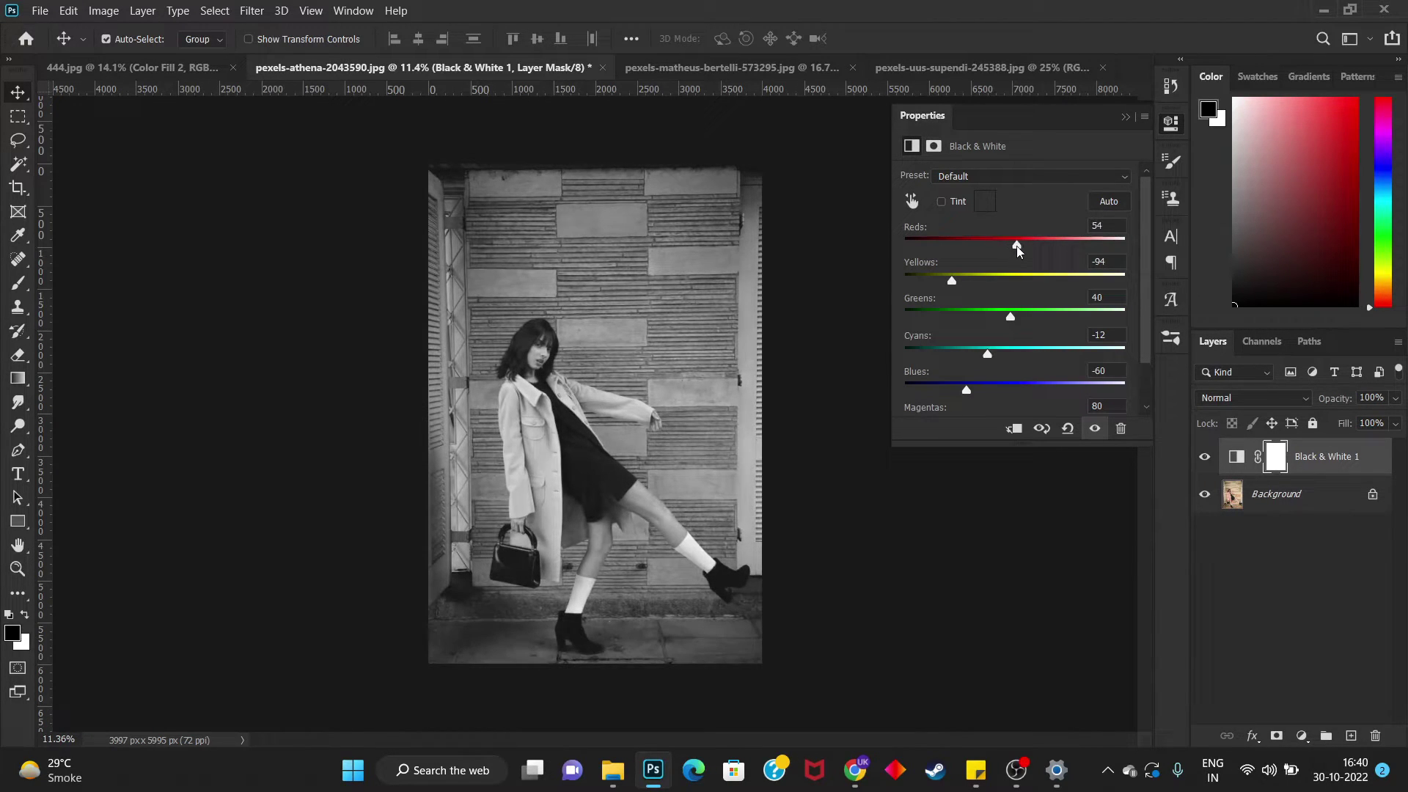
click(1171, 124)
click(1302, 737)
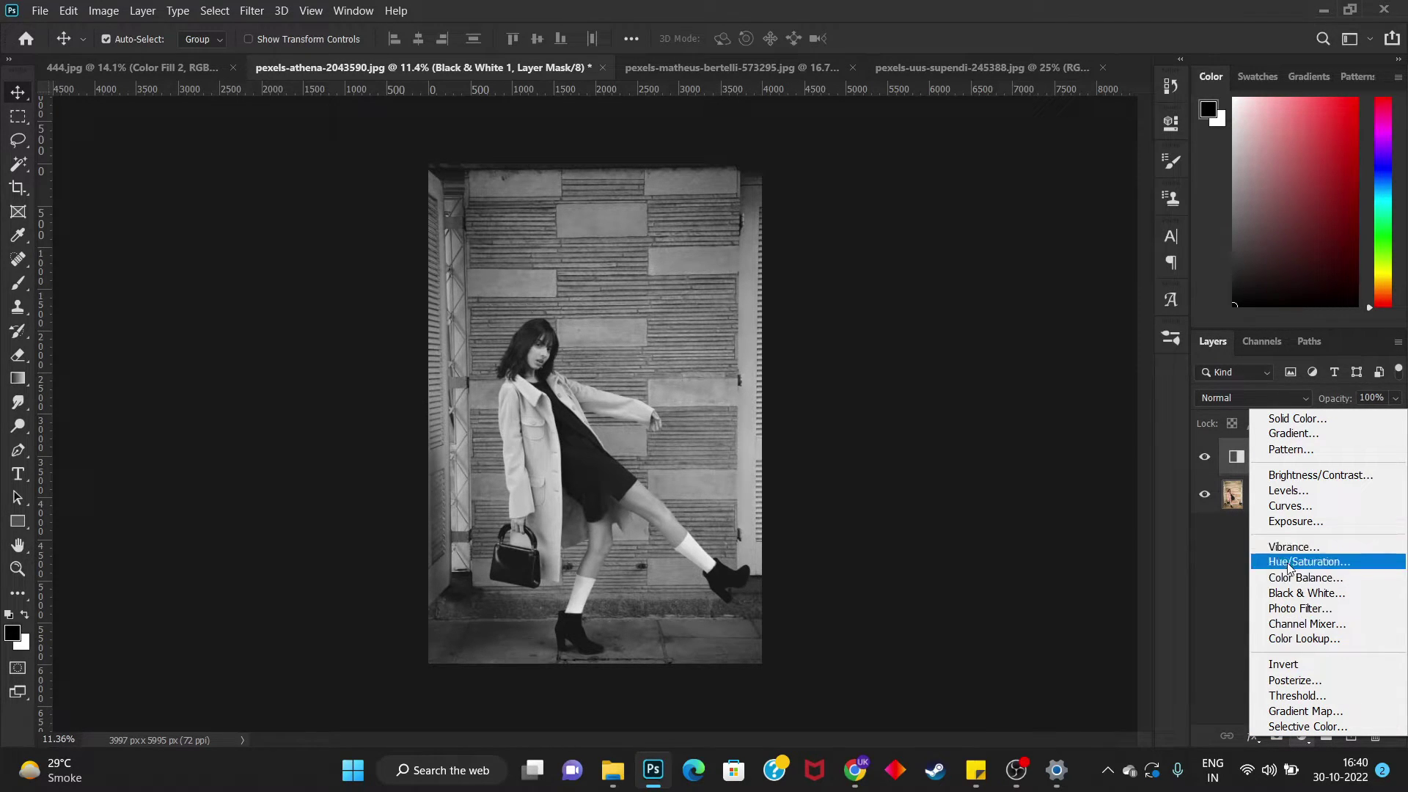
Add a Gradient Map adjustment using the Blue_12 gradient preset.
click(1297, 711)
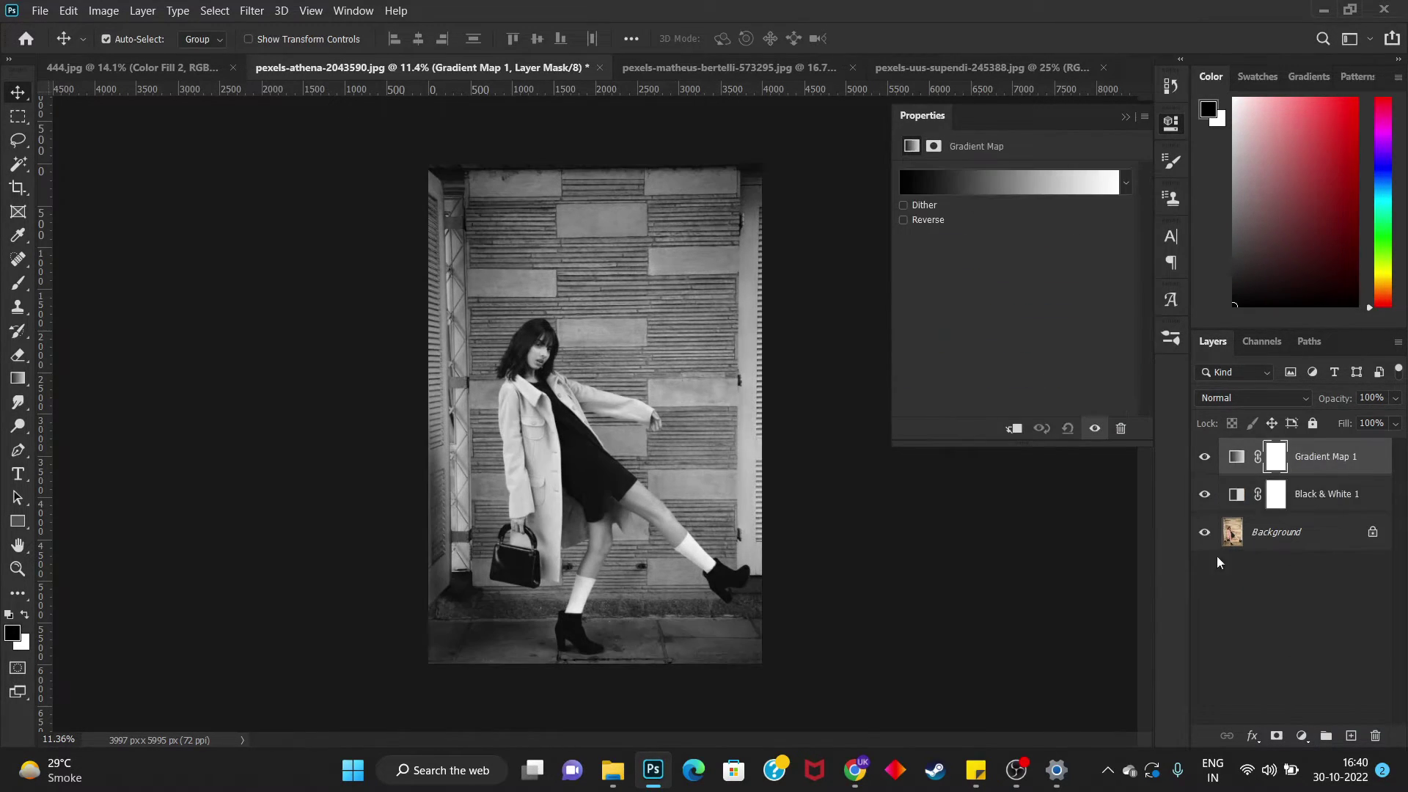
click(976, 183)
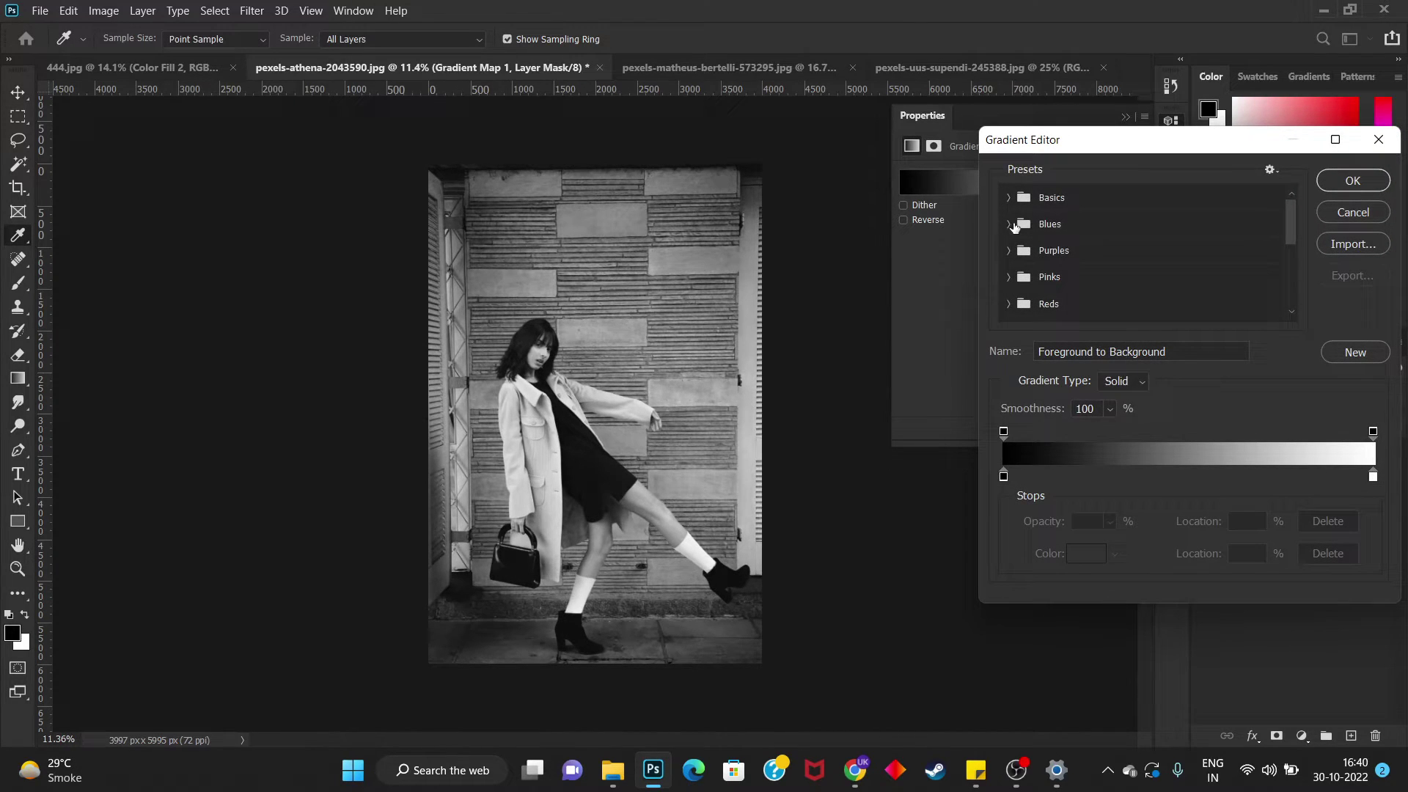
click(1005, 224)
click(1090, 287)
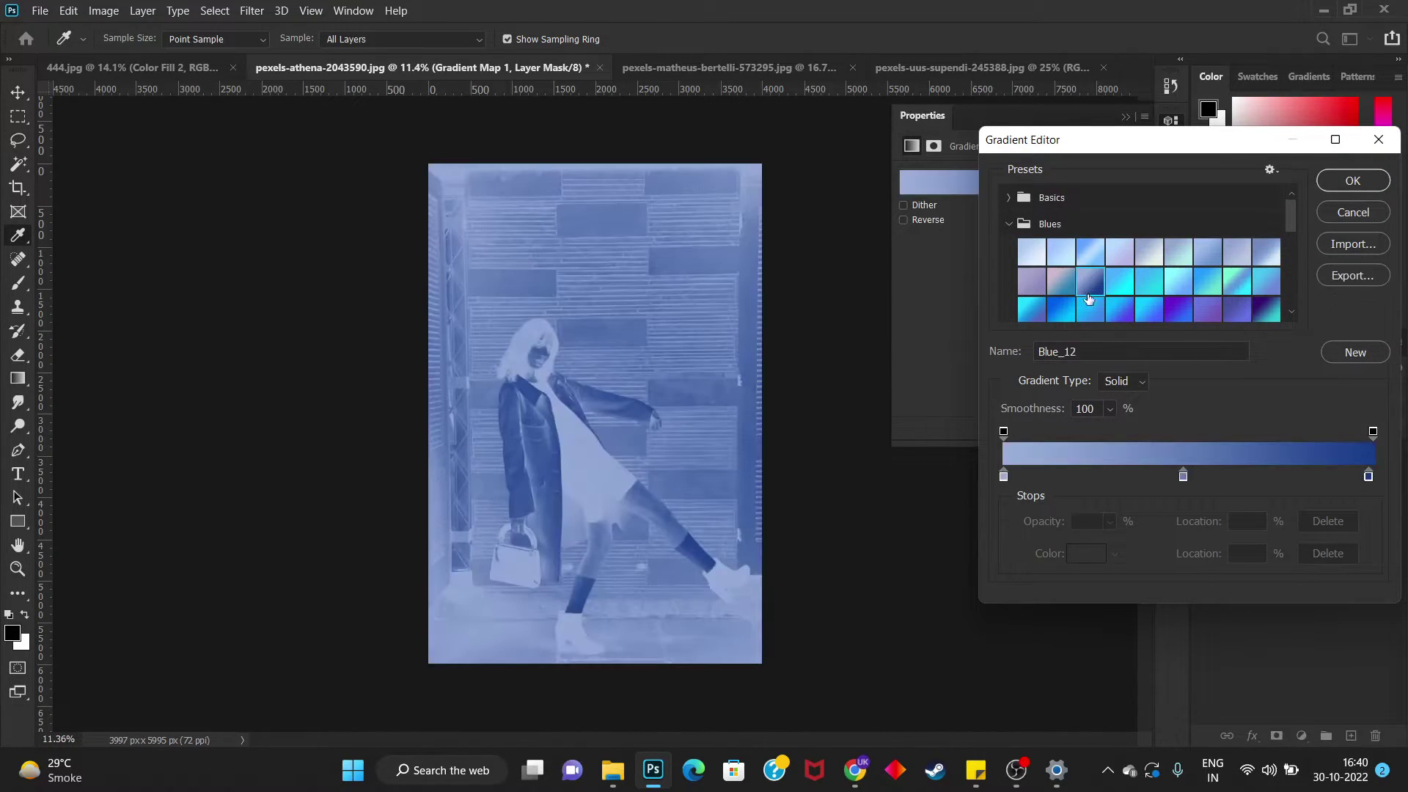
Set the gradient stops to dark navy and bright blue #0f5dff, removing the middle stop.
double_click(1003, 477)
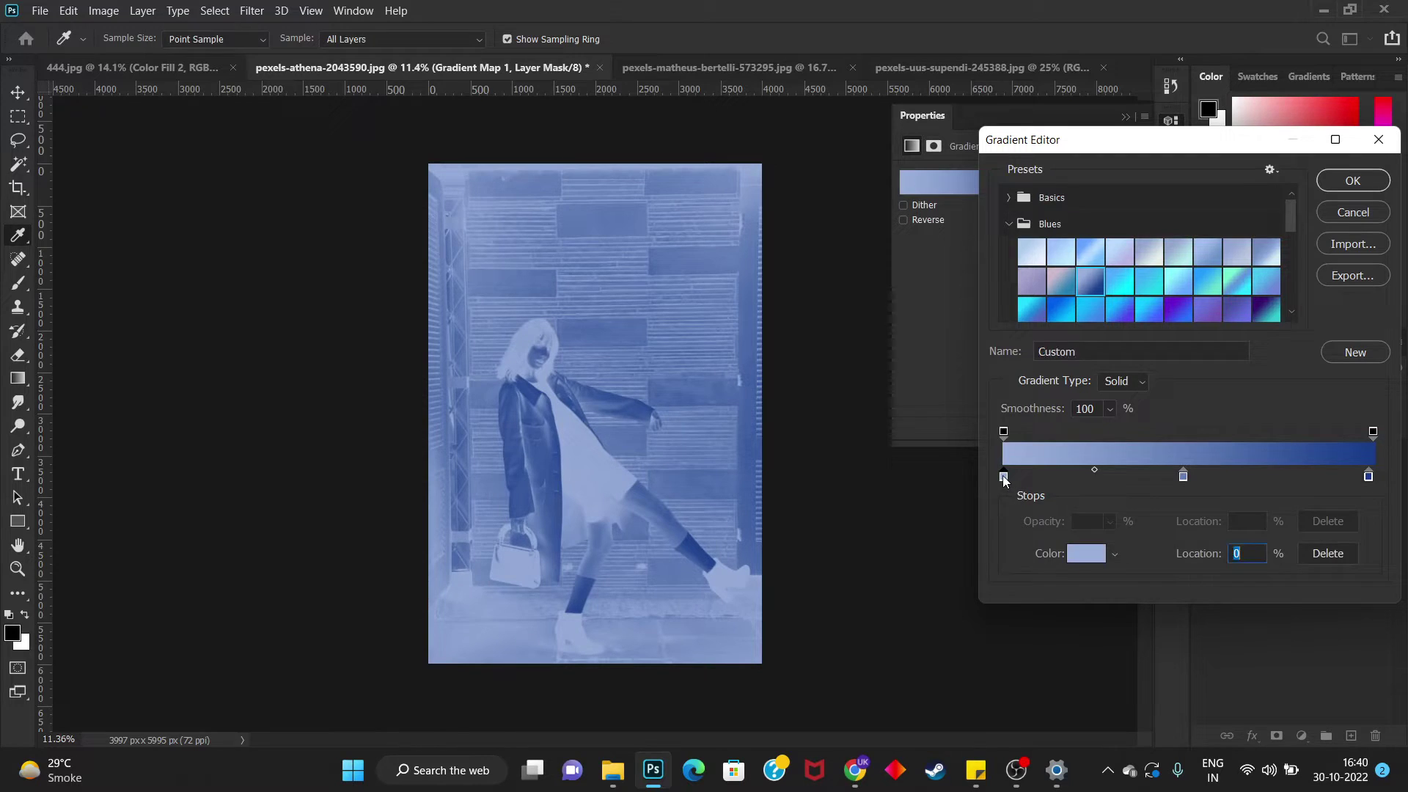
click(1071, 401)
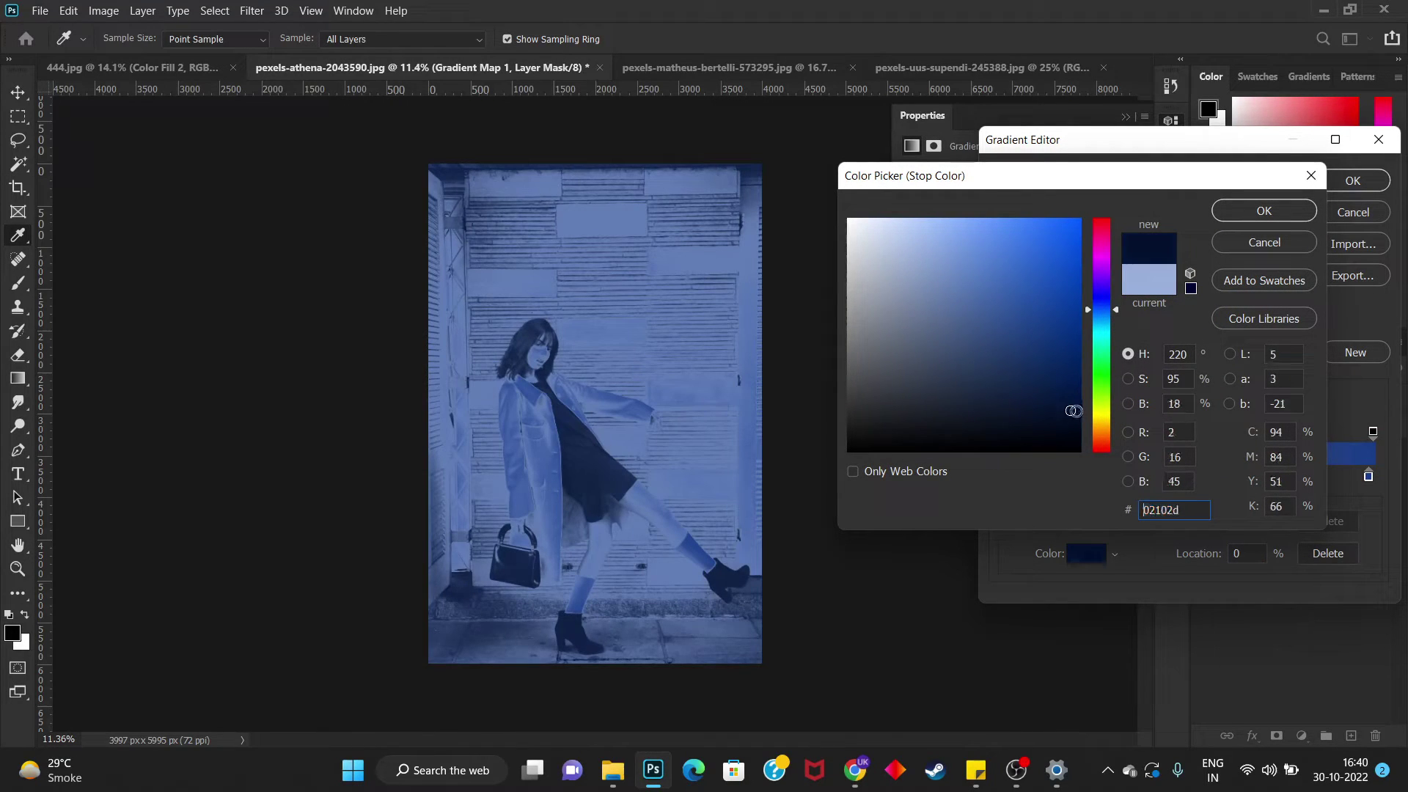
click(1240, 214)
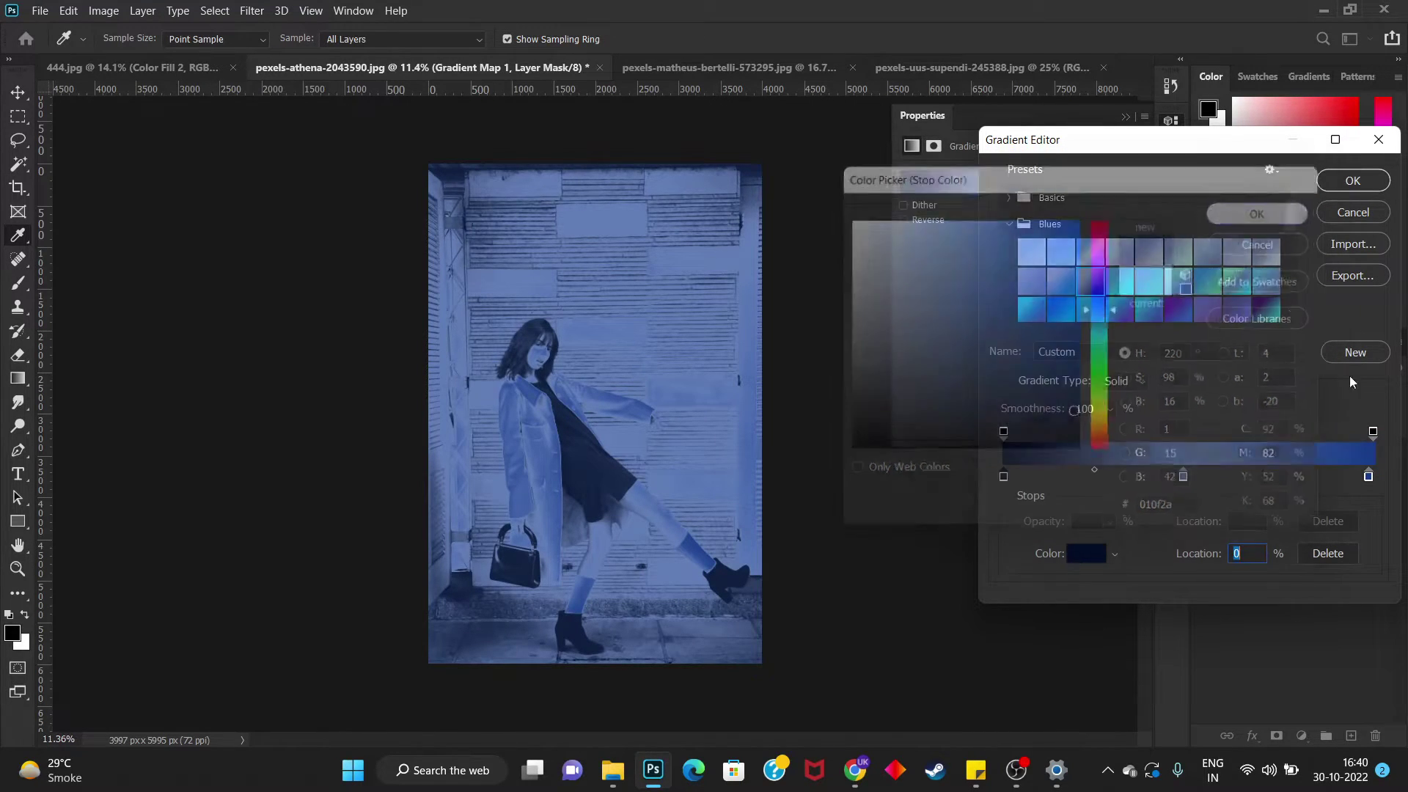
double_click(1368, 477)
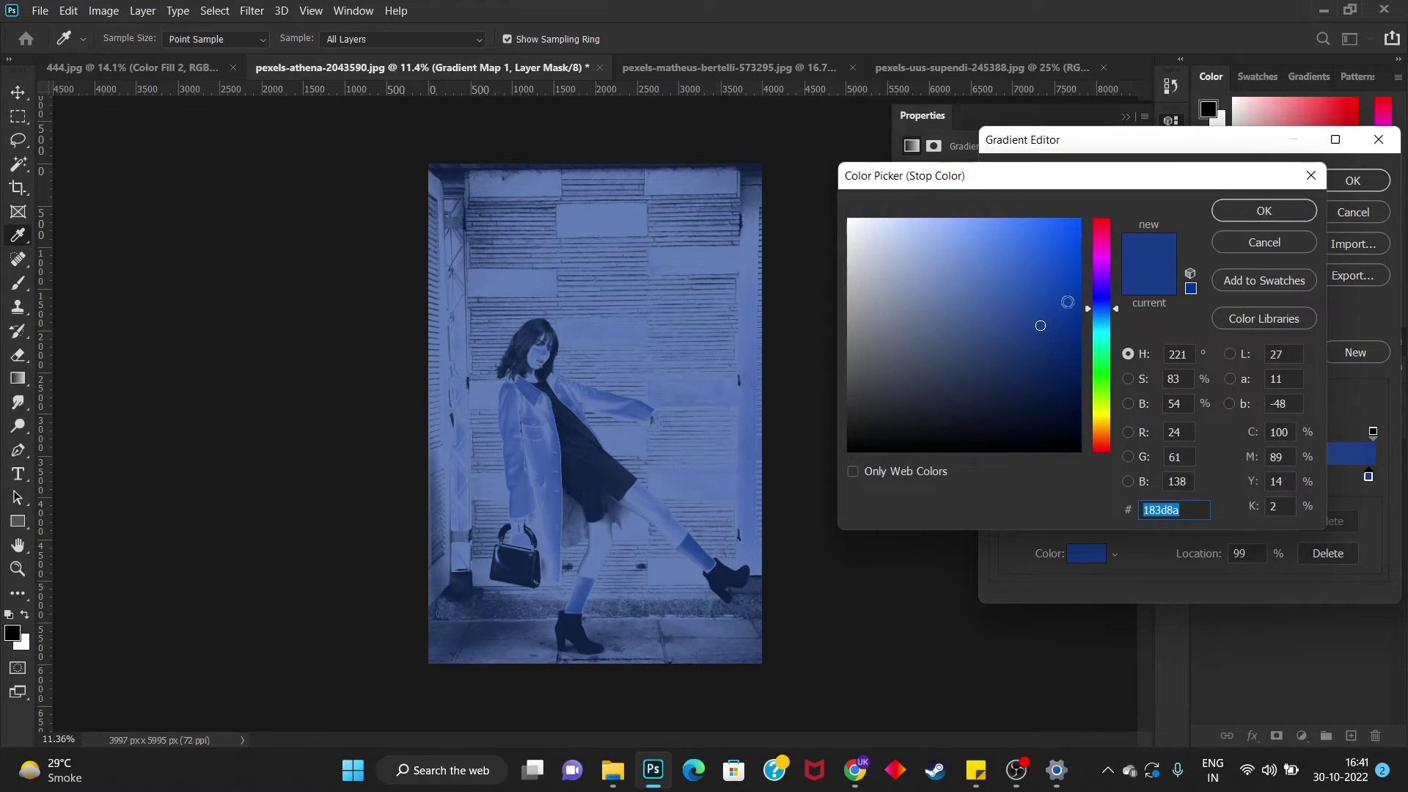
click(1061, 269)
click(1060, 255)
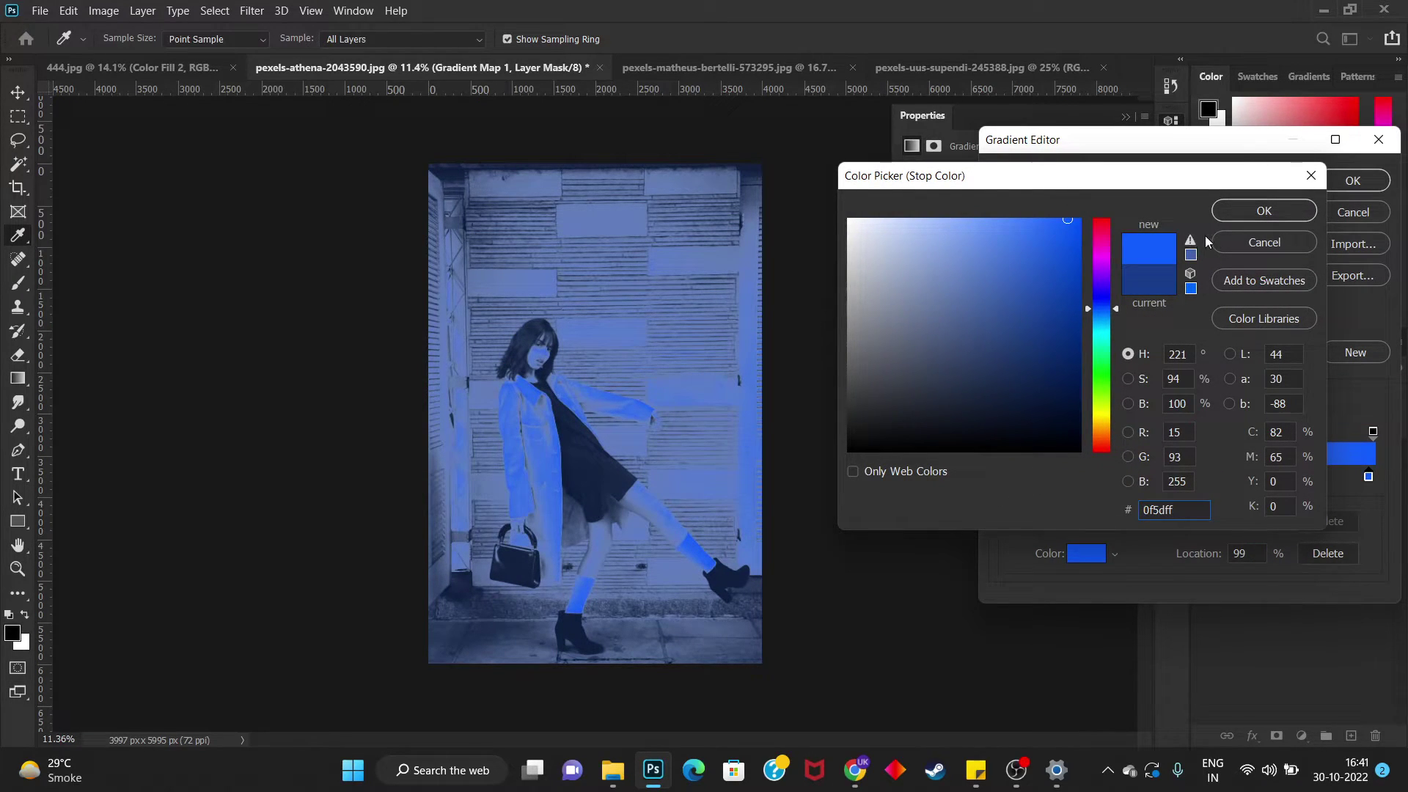
click(1264, 211)
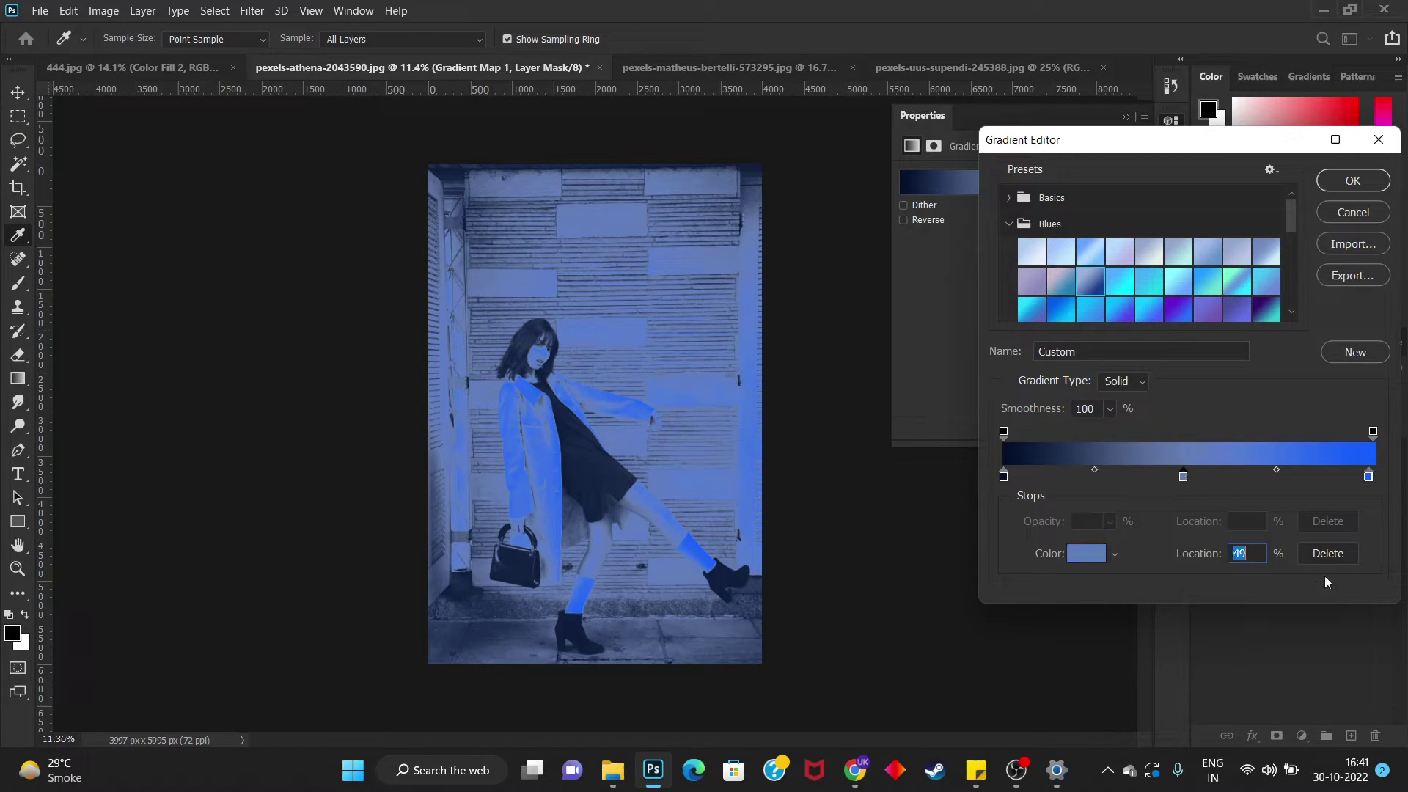
click(1332, 559)
click(1339, 214)
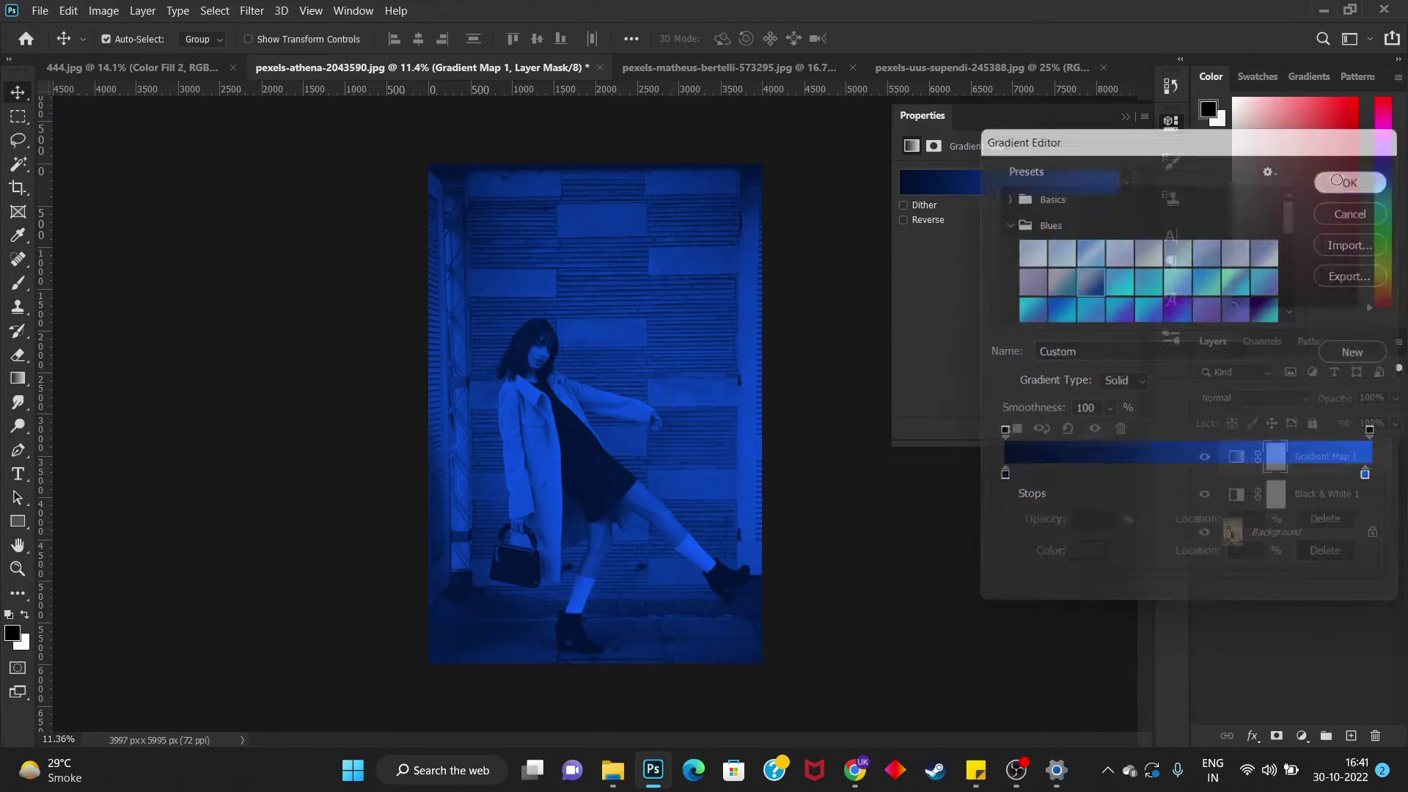
Close Properties and reopen the Gradient Map 1 settings.
click(1171, 123)
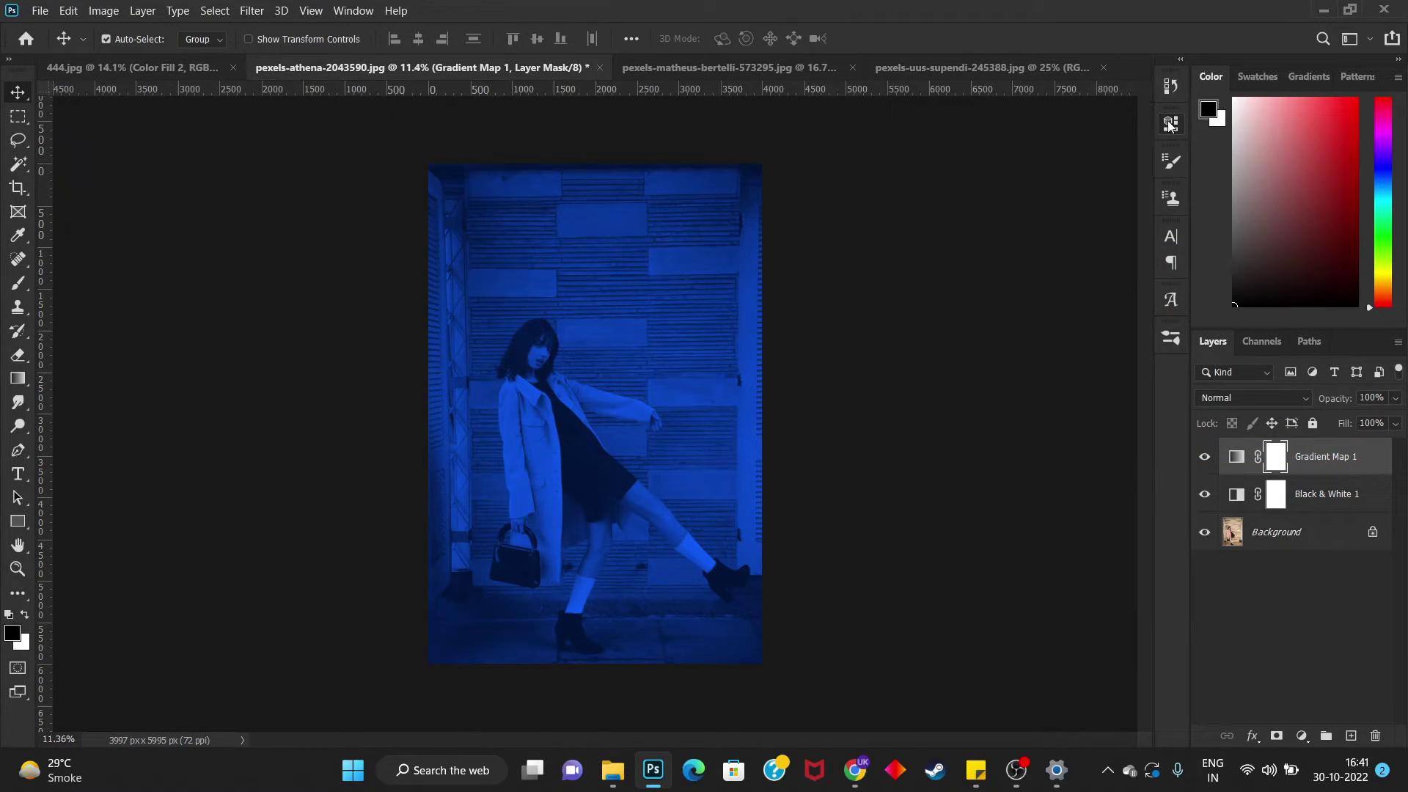
scroll(545, 418, up, 2)
scroll(432, 486, down, 1)
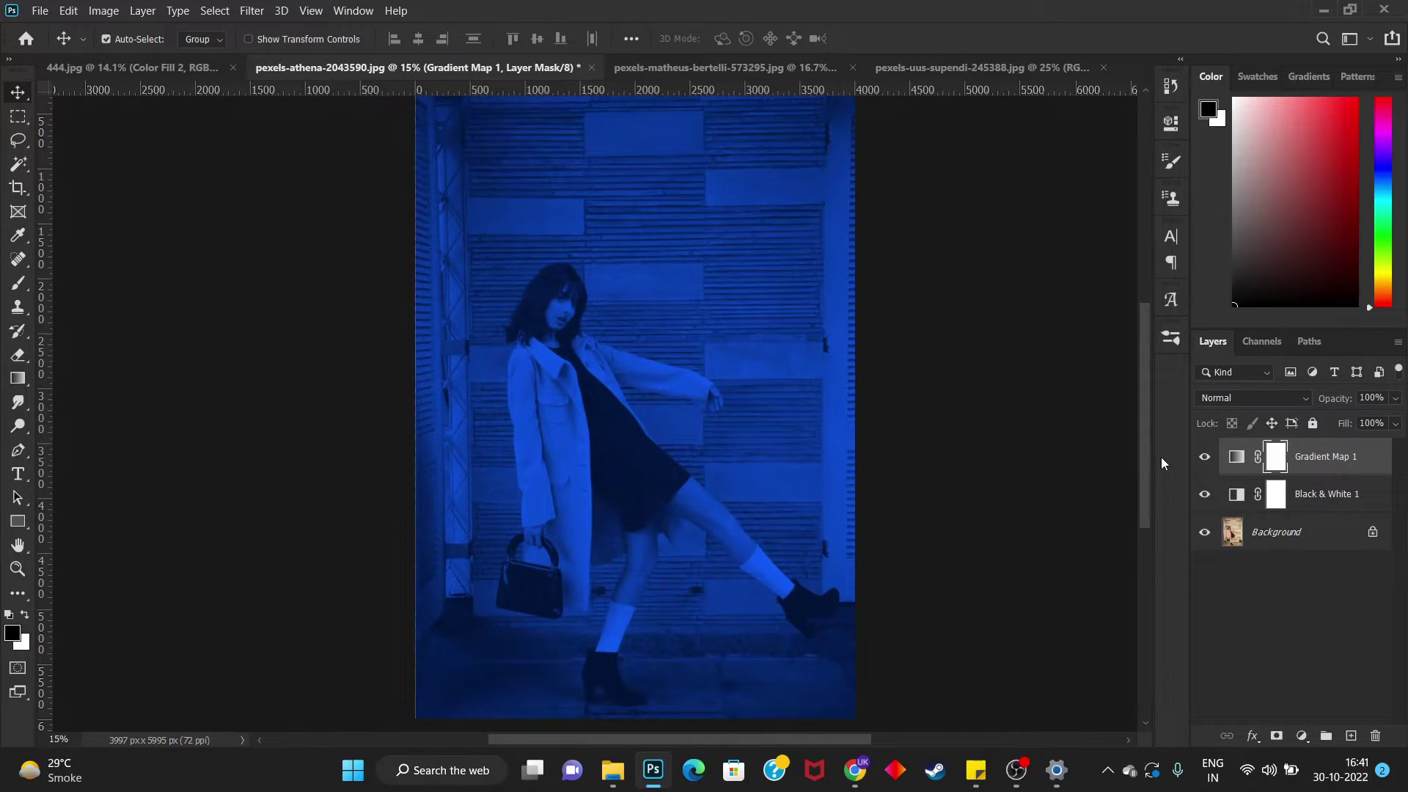
double_click(1234, 457)
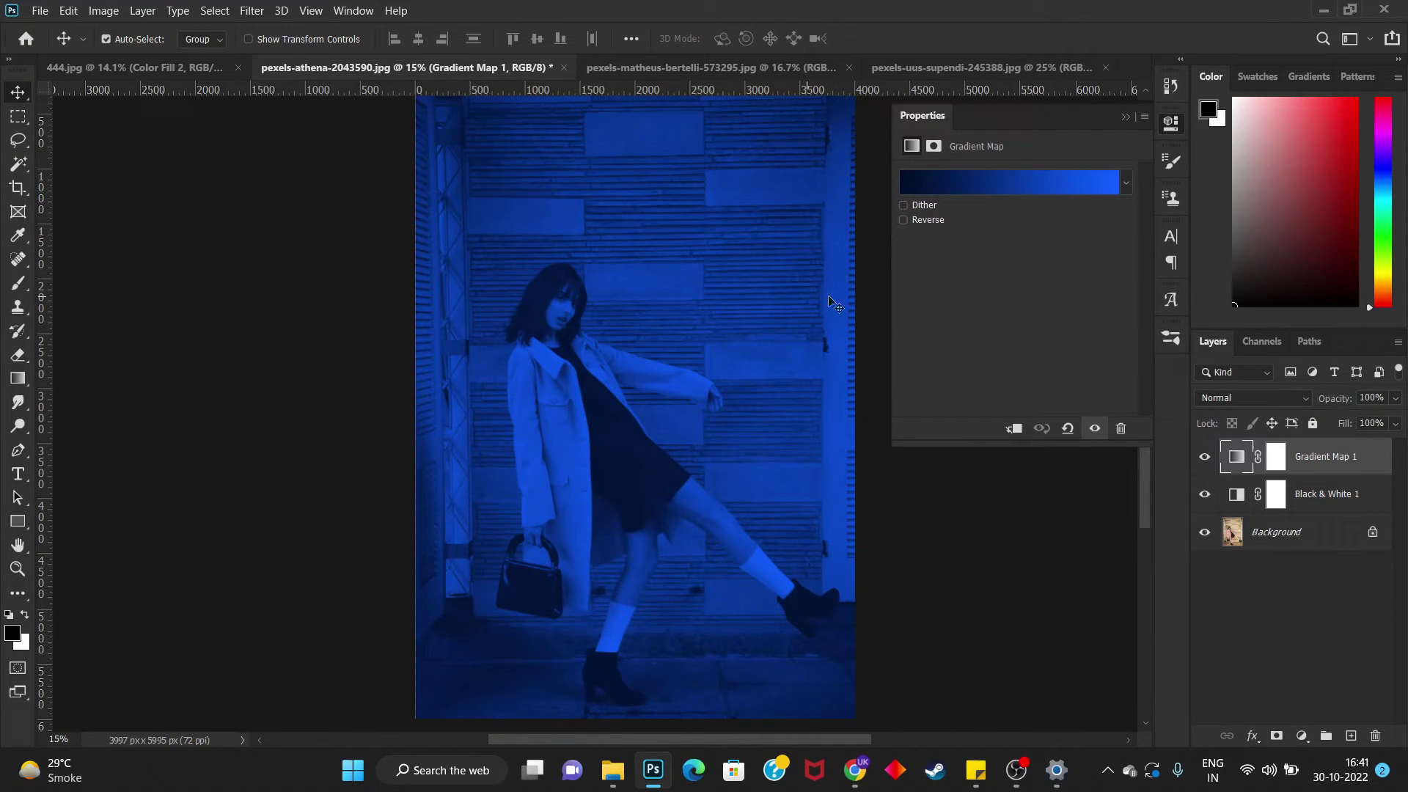
Change the gradient's left stop to a near-black dark maroon.
click(913, 192)
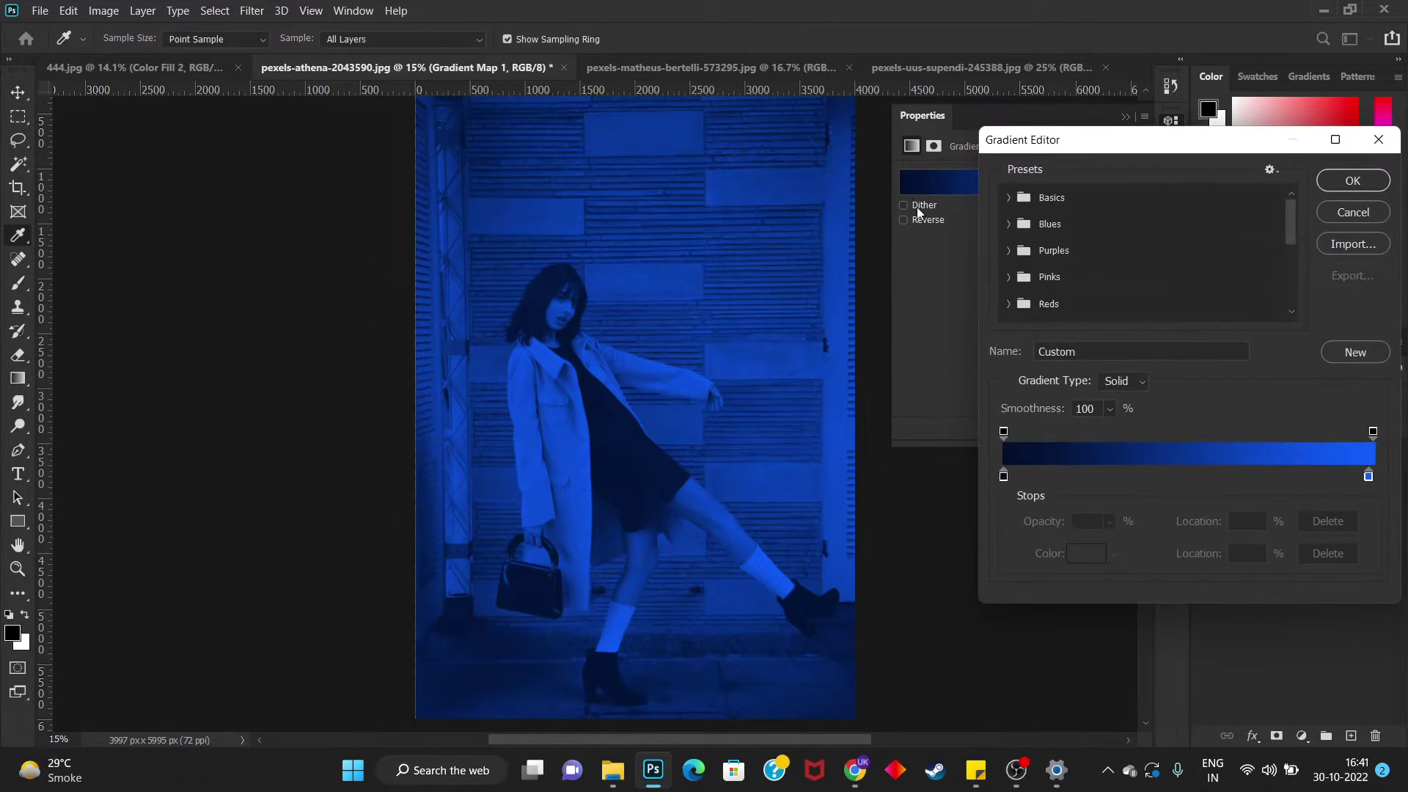
double_click(1004, 476)
click(1103, 257)
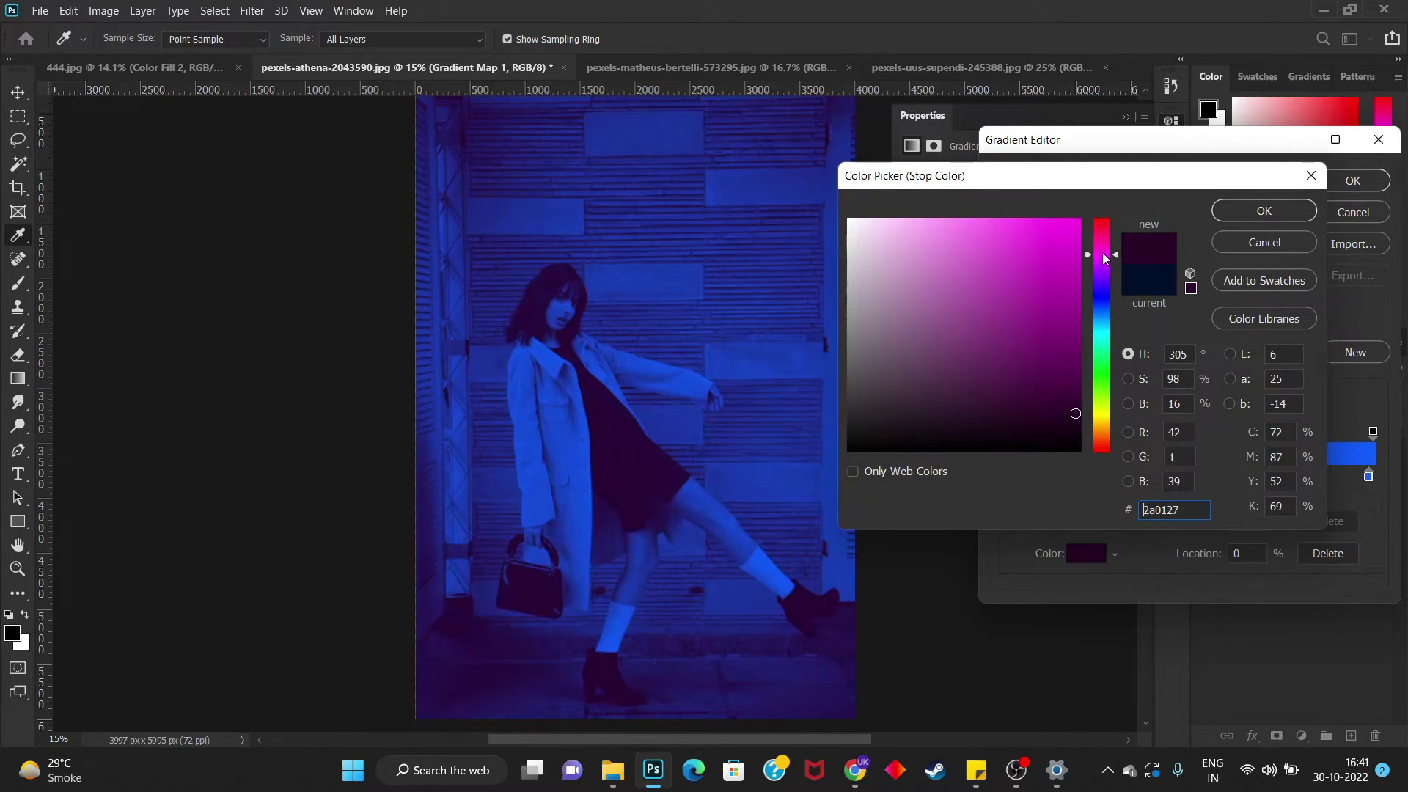
drag(1103, 258, 1103, 218)
drag(1102, 319, 1093, 226)
click(1222, 218)
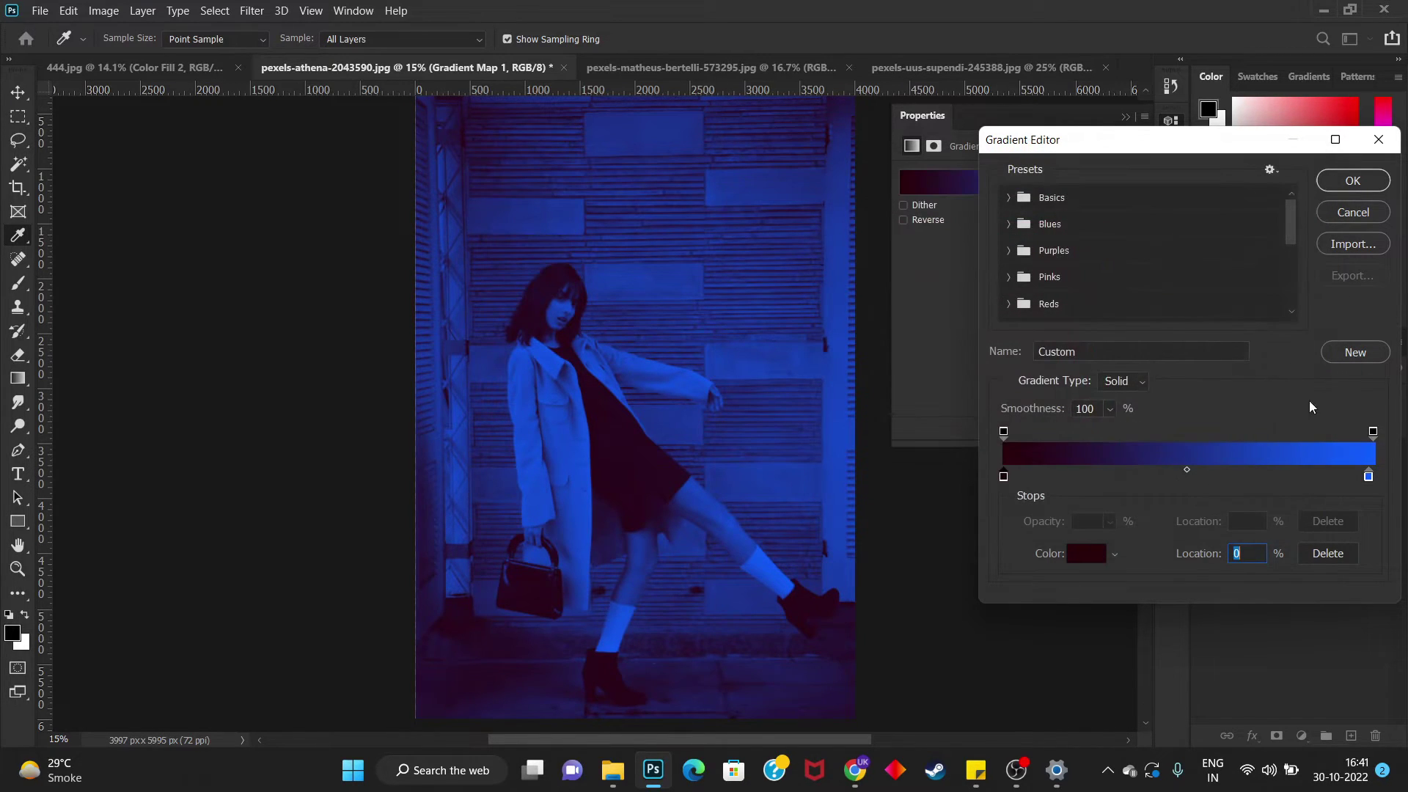
Change the right stop to bright green #0fff53 and confirm the gradient.
double_click(1368, 476)
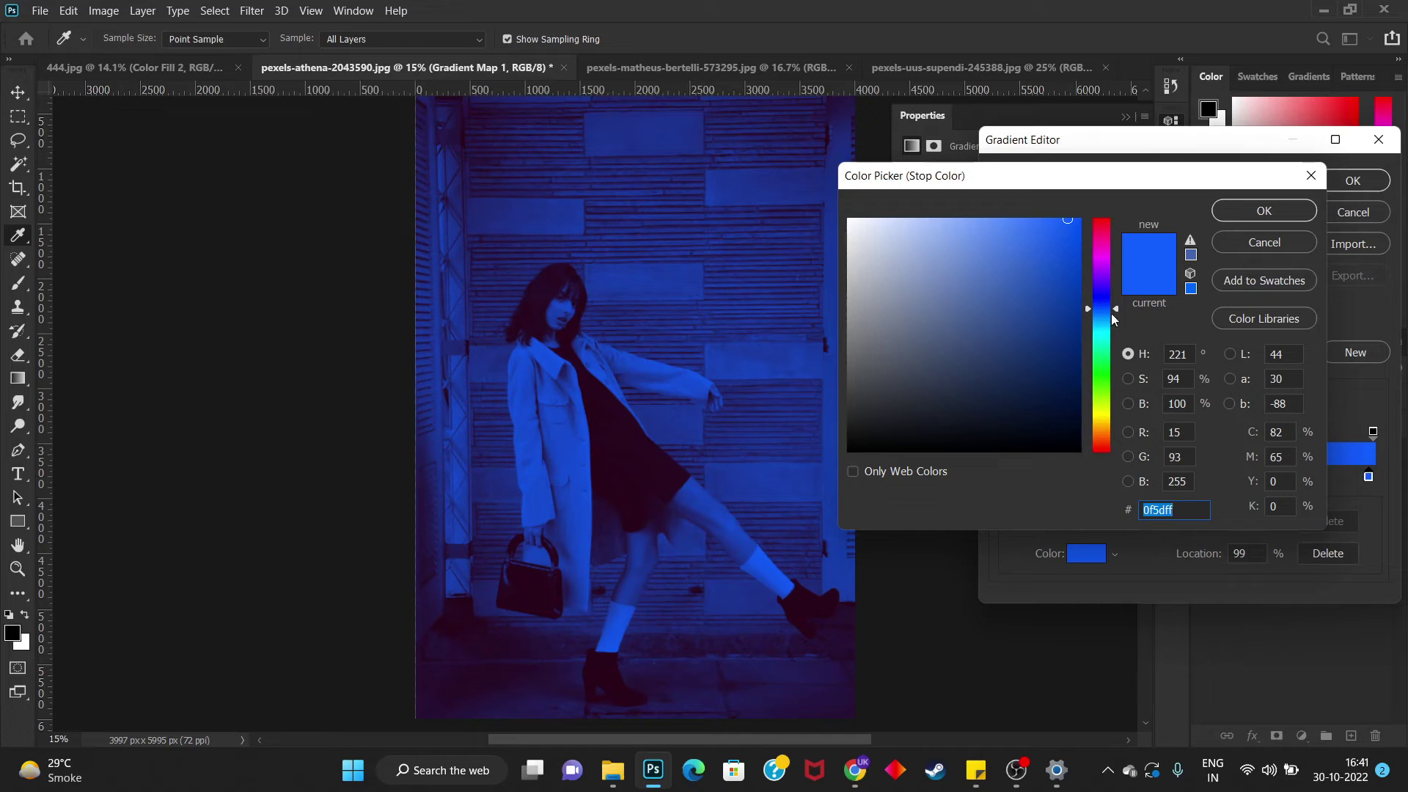
drag(1102, 314, 1101, 365)
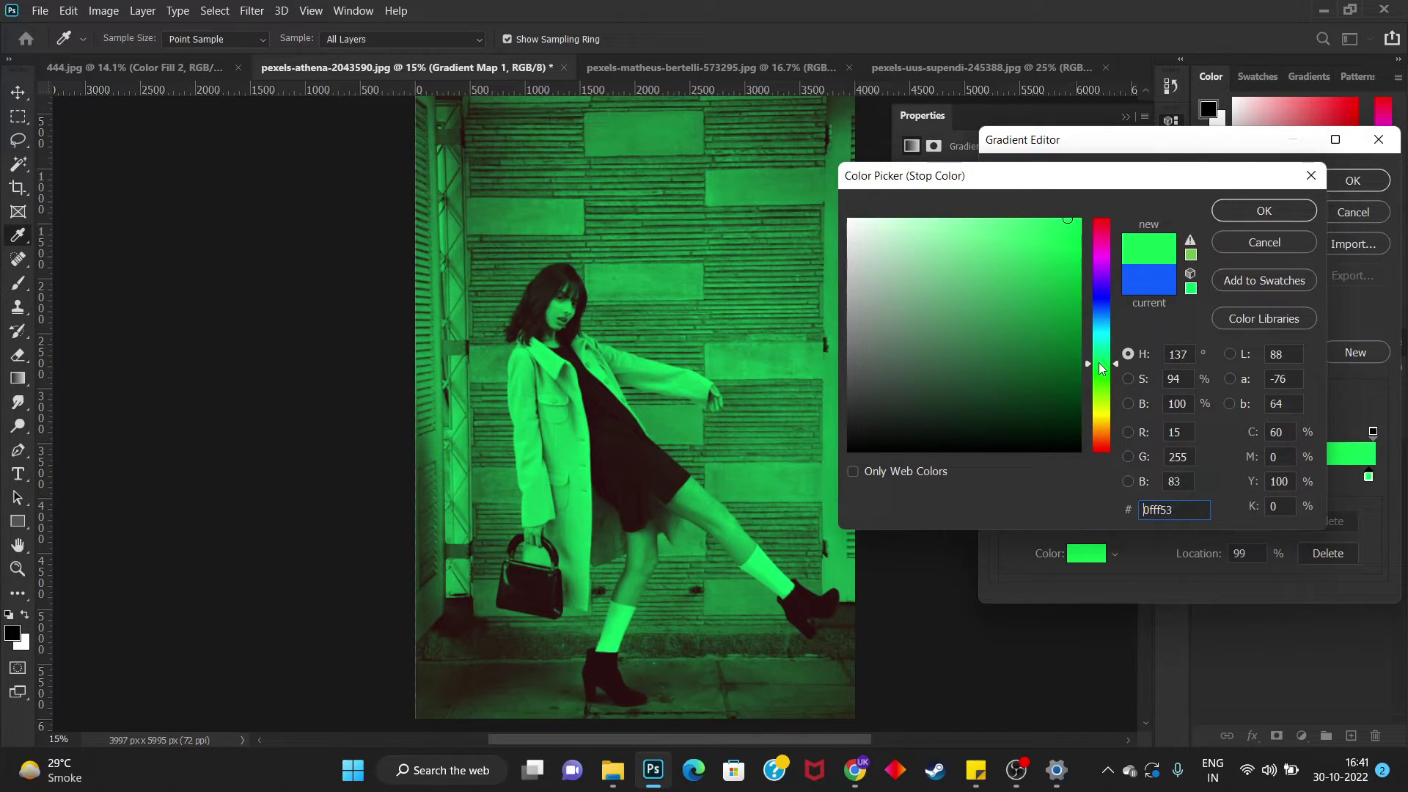
click(1264, 212)
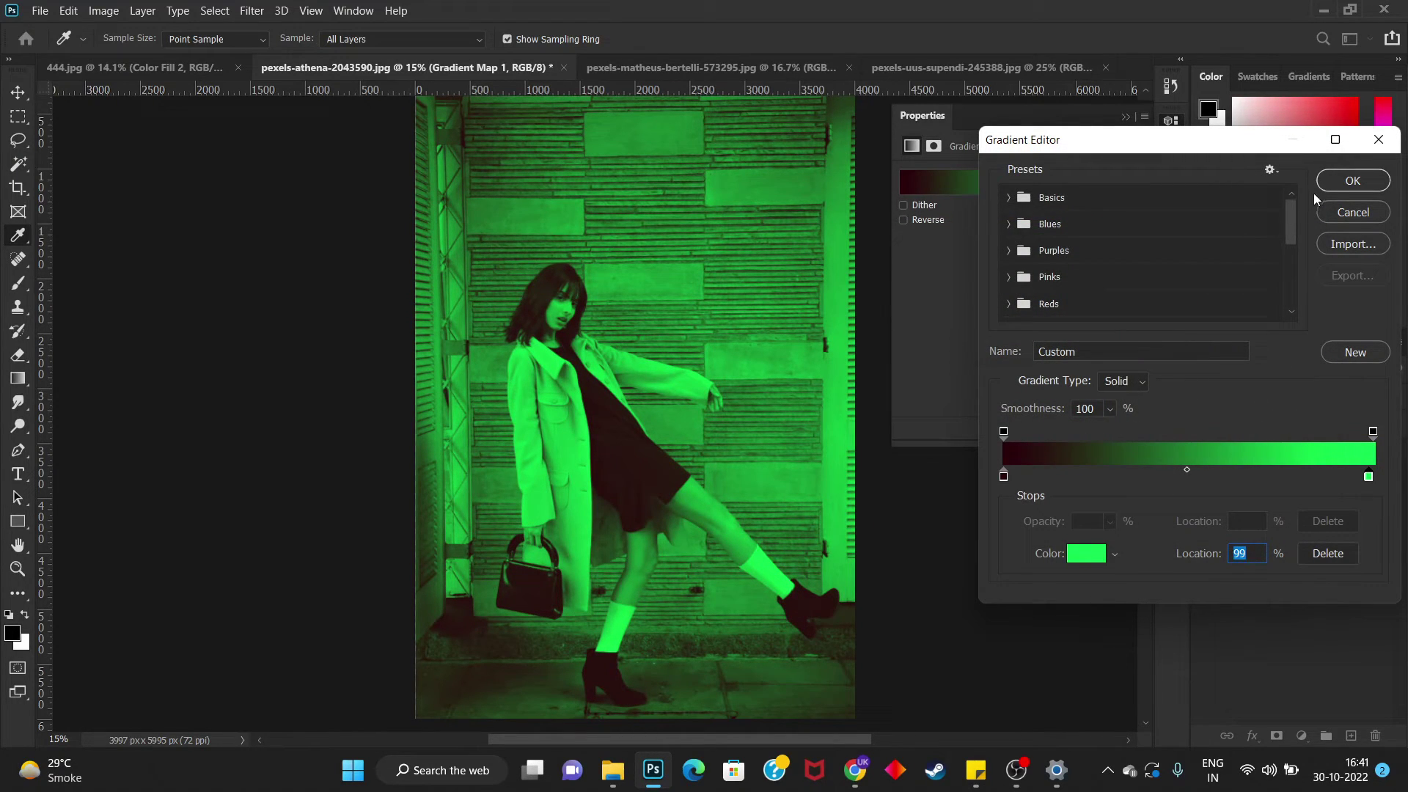
click(1351, 181)
Close Properties and switch to the sitting-woman pexels-matheus-bertelli photo.
click(1172, 123)
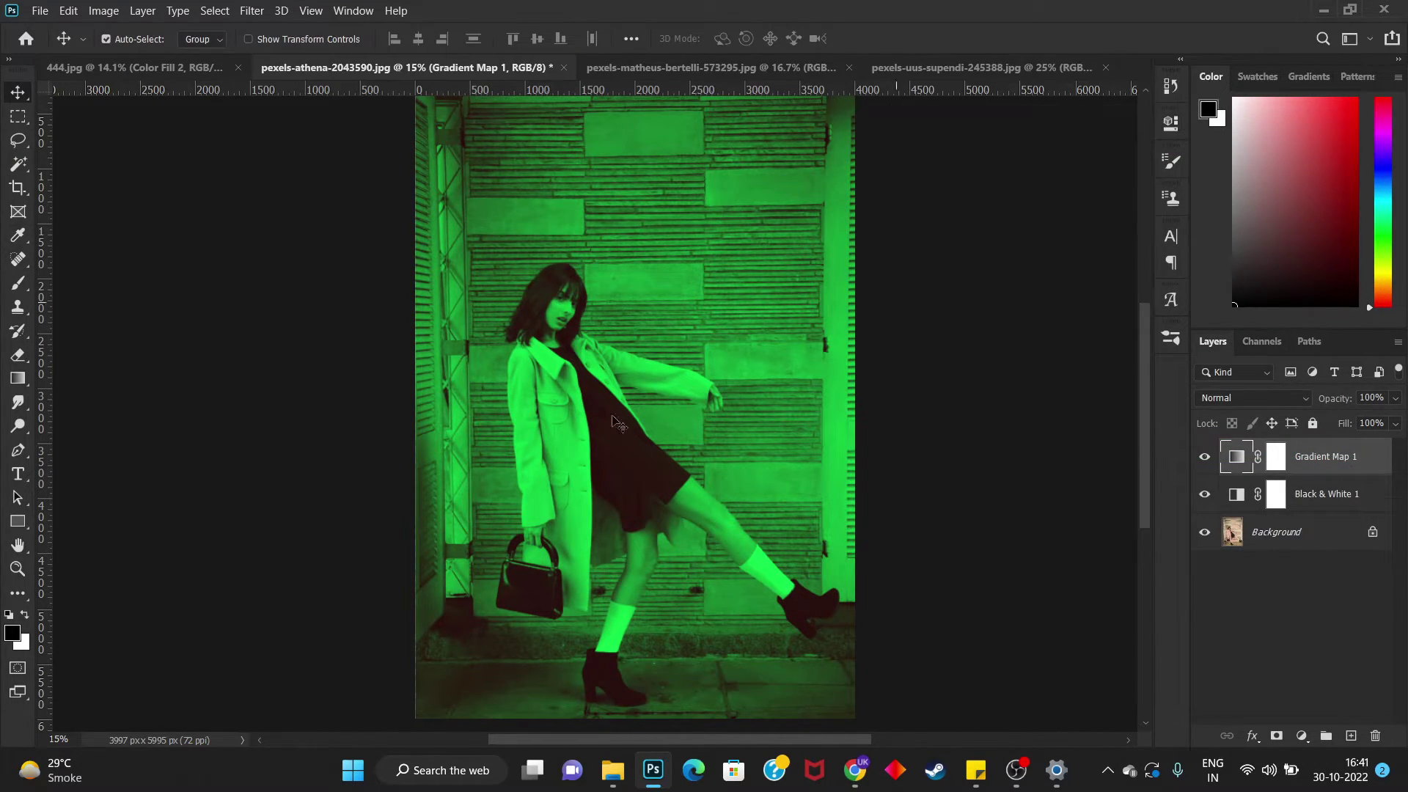
scroll(760, 390, down, 1)
click(187, 71)
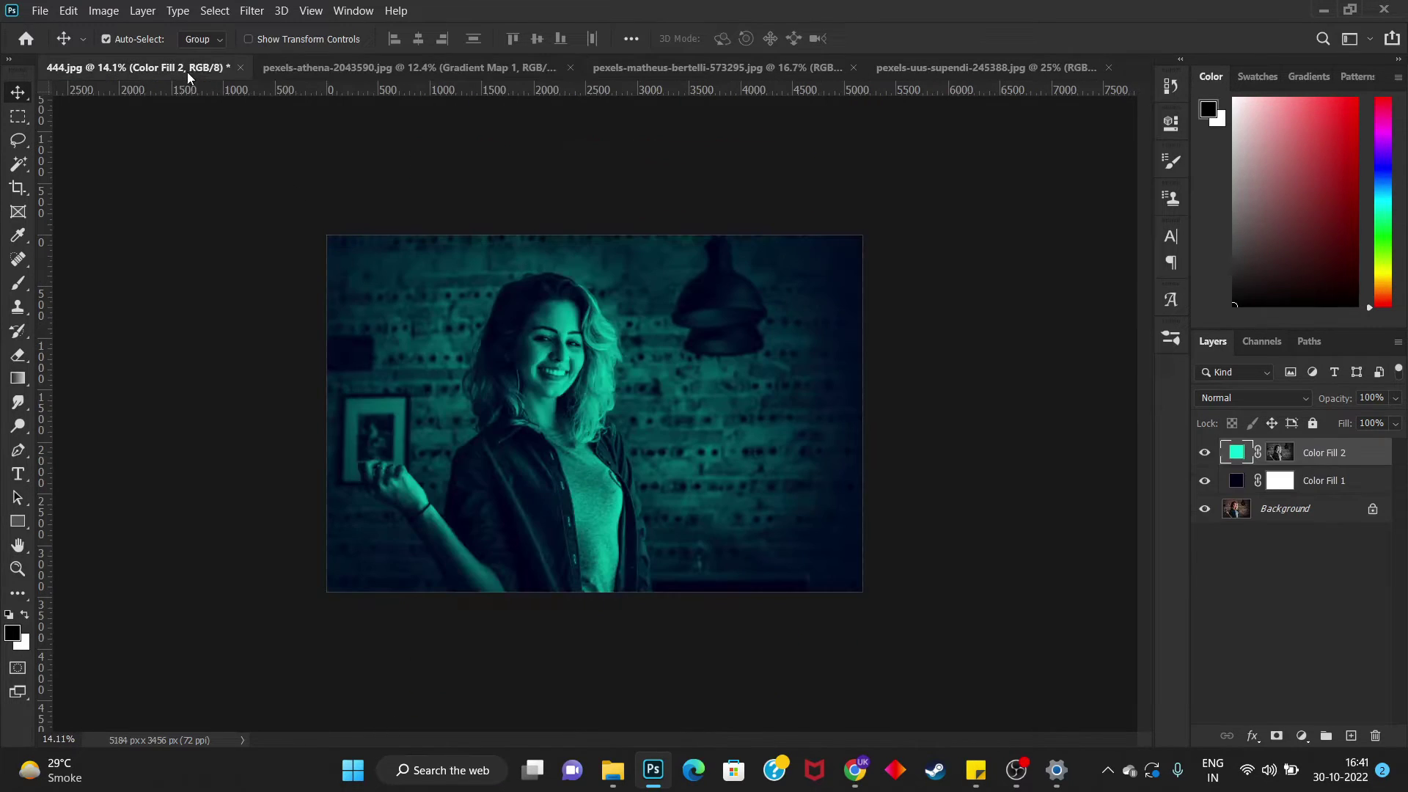
click(326, 72)
scroll(517, 352, down, 1)
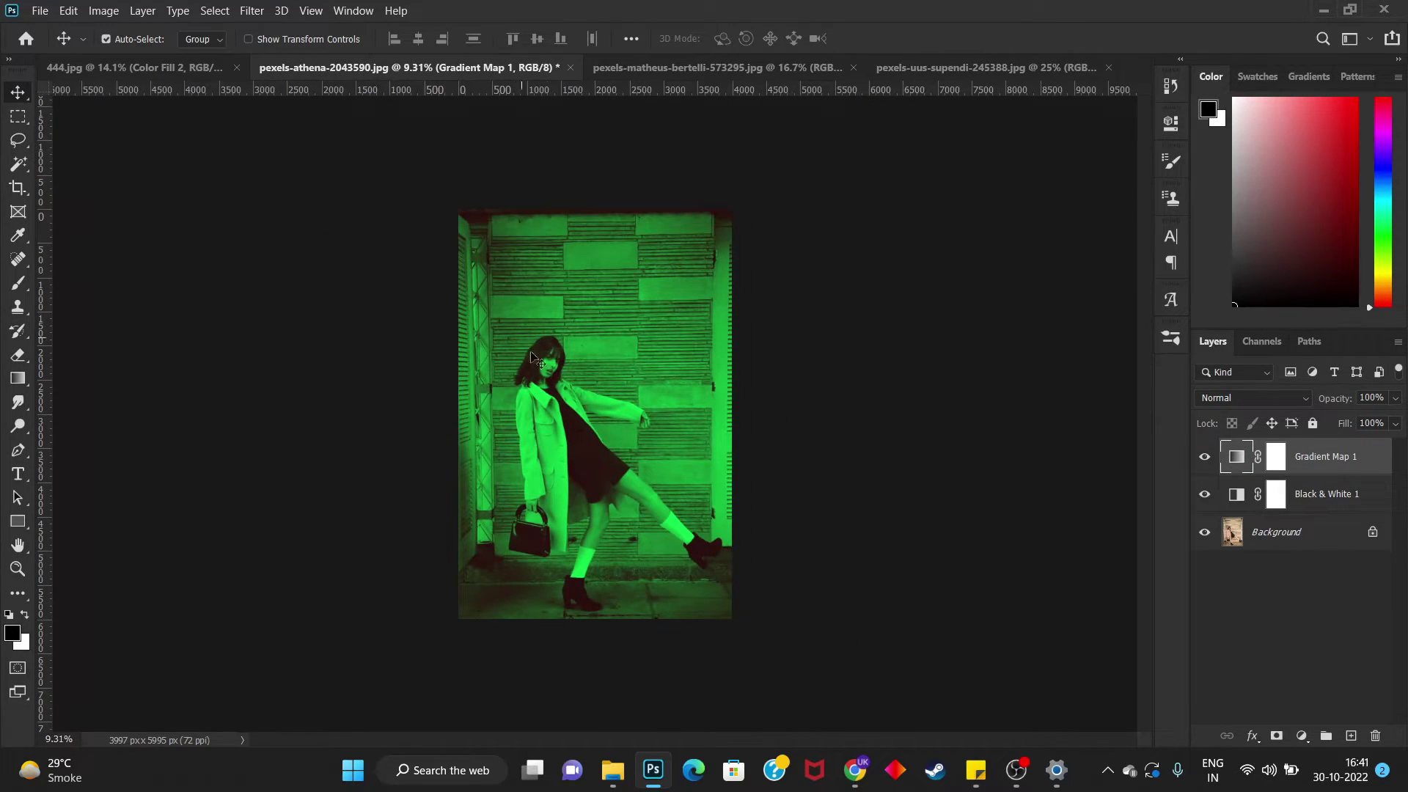
click(612, 69)
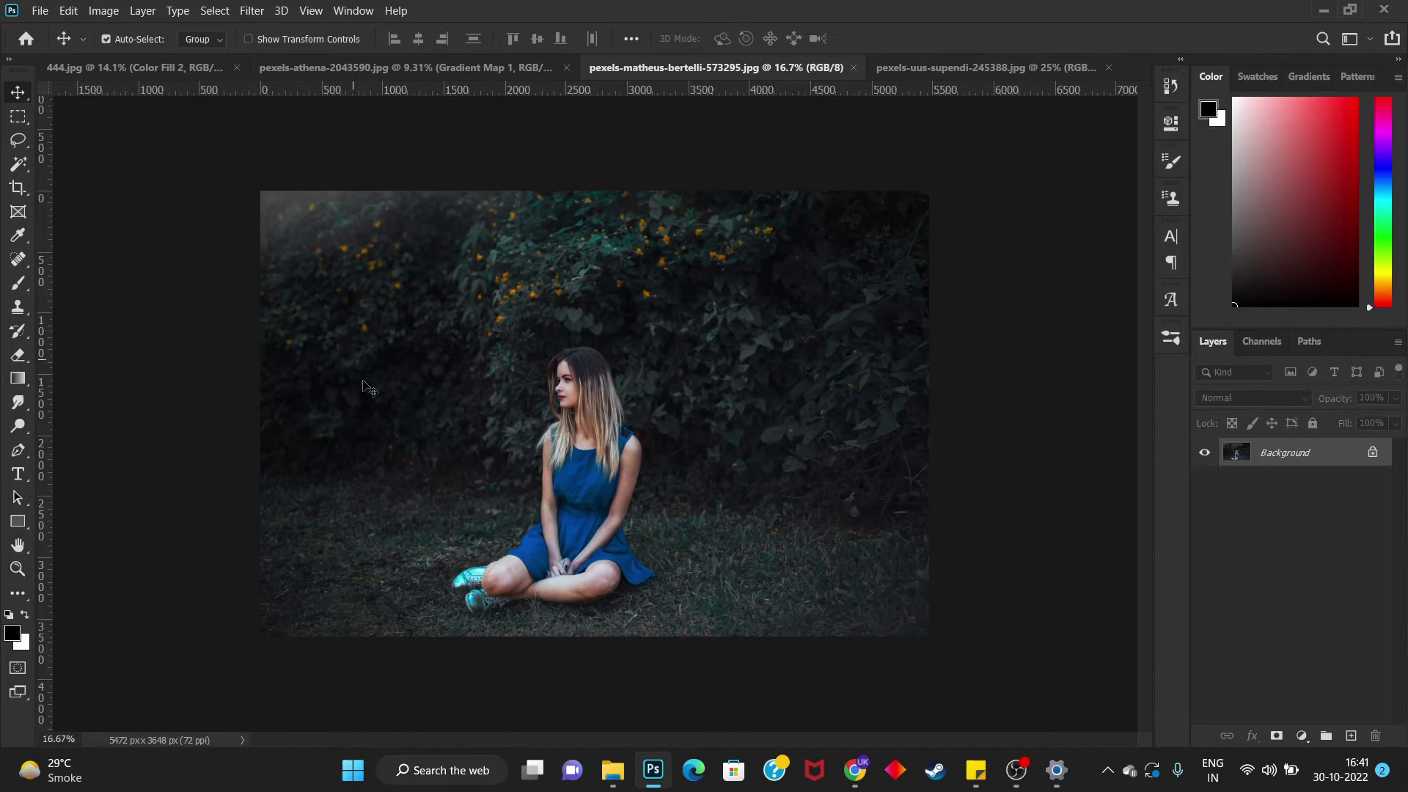
scroll(594, 413, down, 1)
Add a Hue/Saturation layer with Colorize on, shifting the tint toward sepia brown.
click(1302, 736)
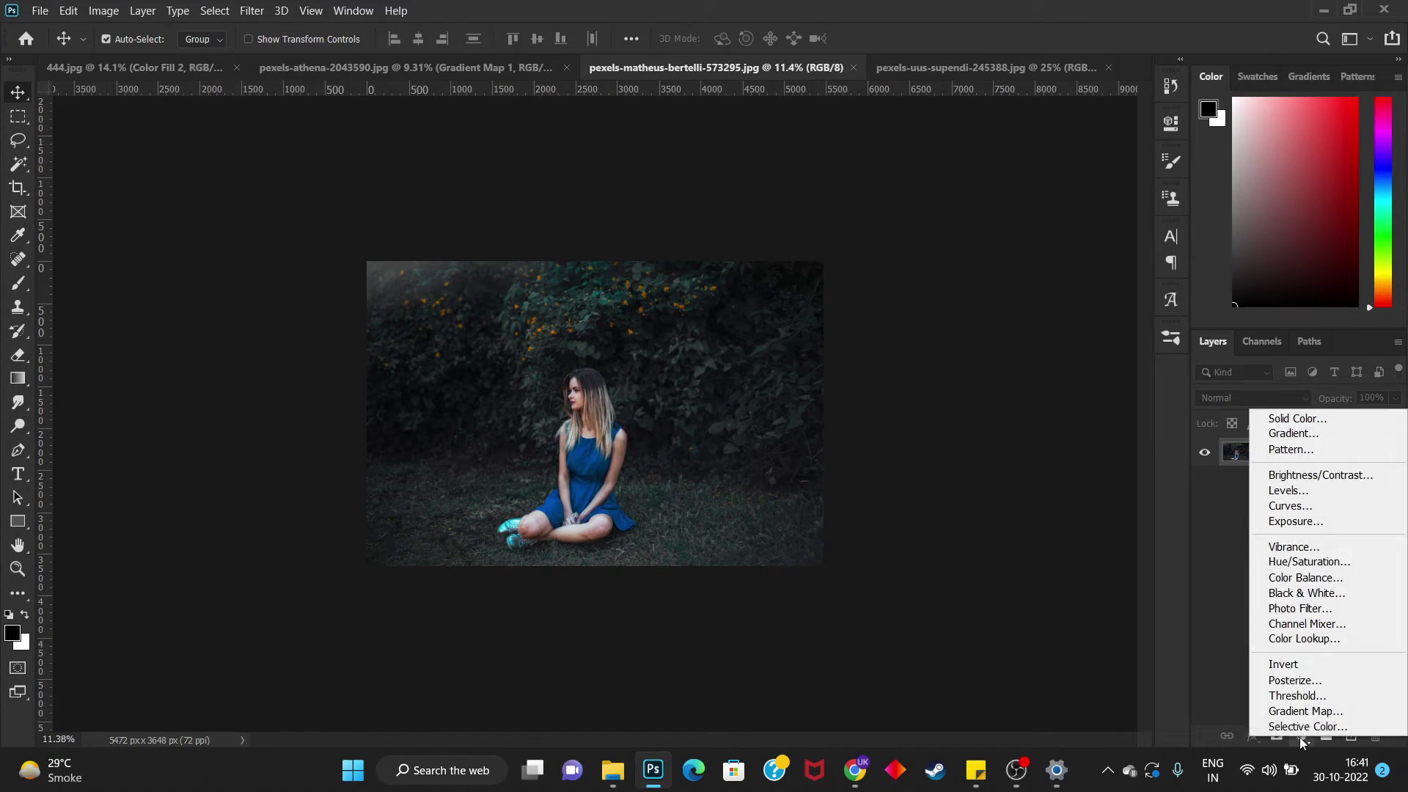
click(1296, 566)
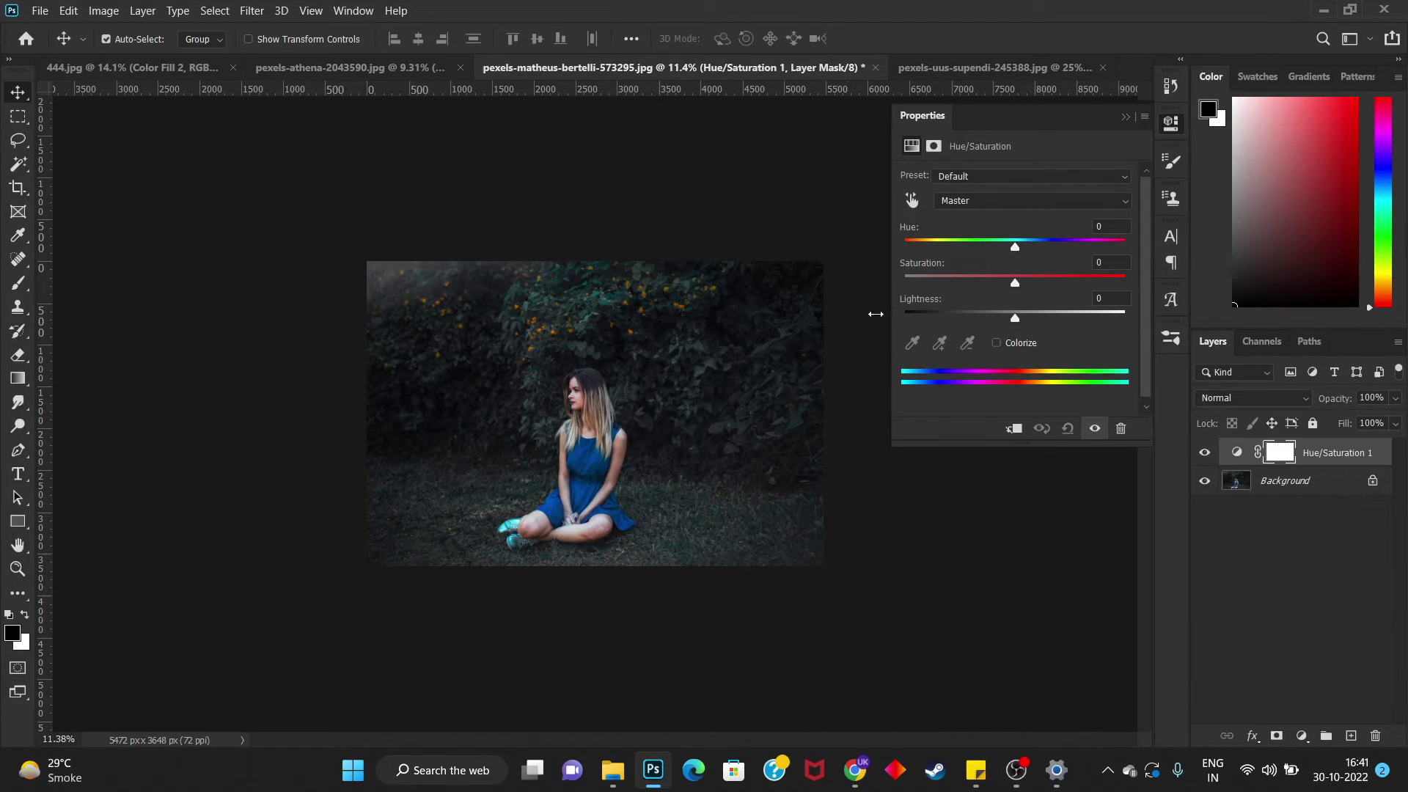
click(1002, 350)
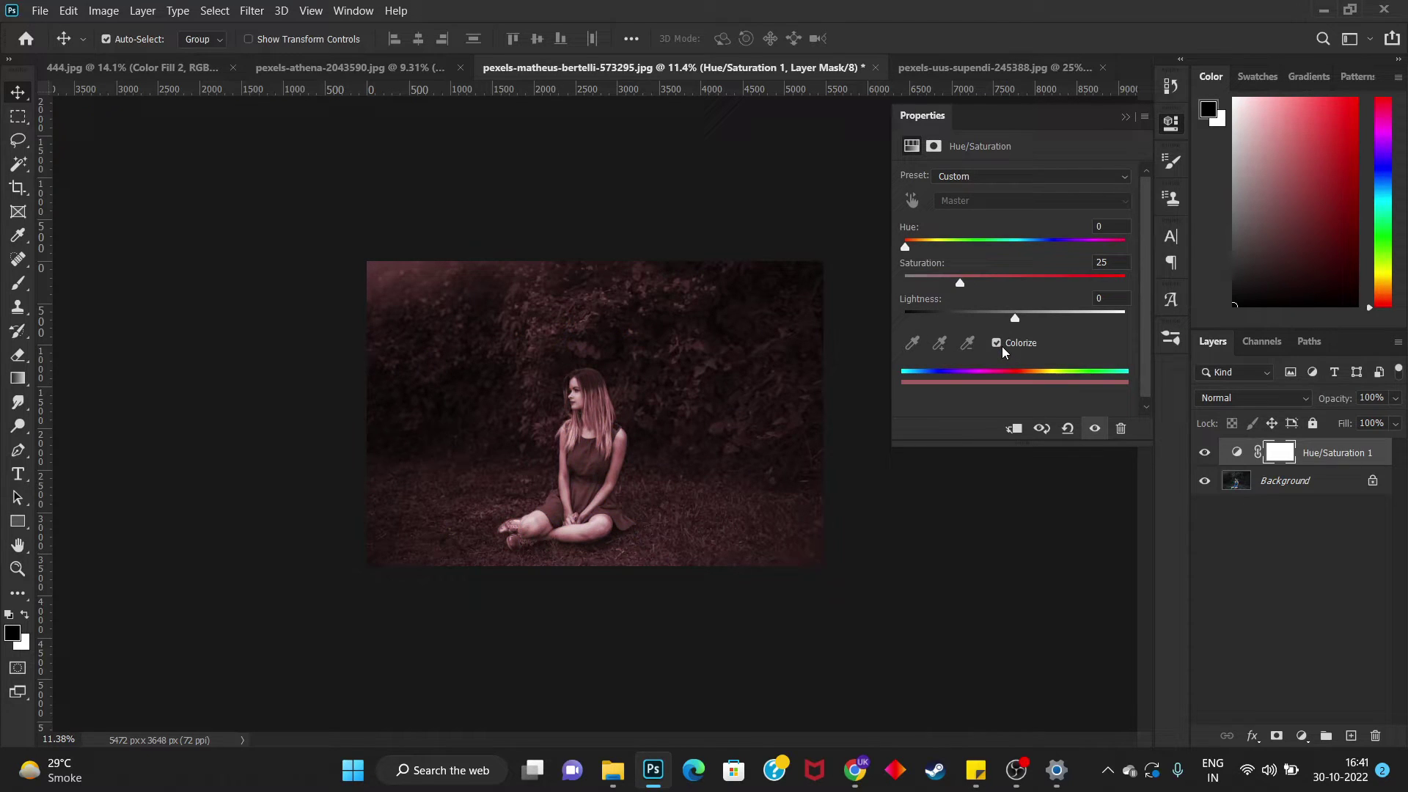
click(996, 345)
drag(906, 247, 926, 247)
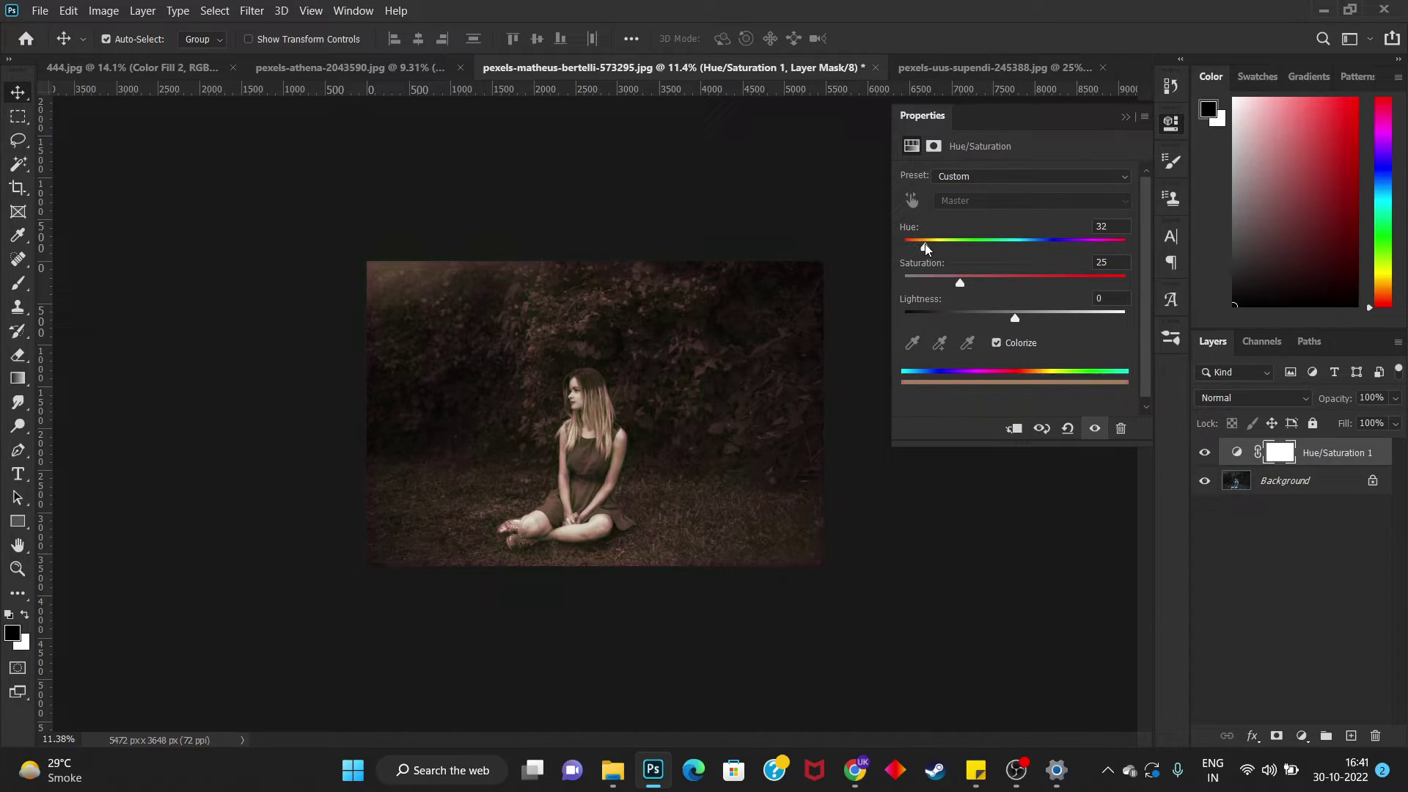
Zoom in and fine-tune the tint to Hue 35, Saturation 30, Lightness -15.
key(ctrl+0)
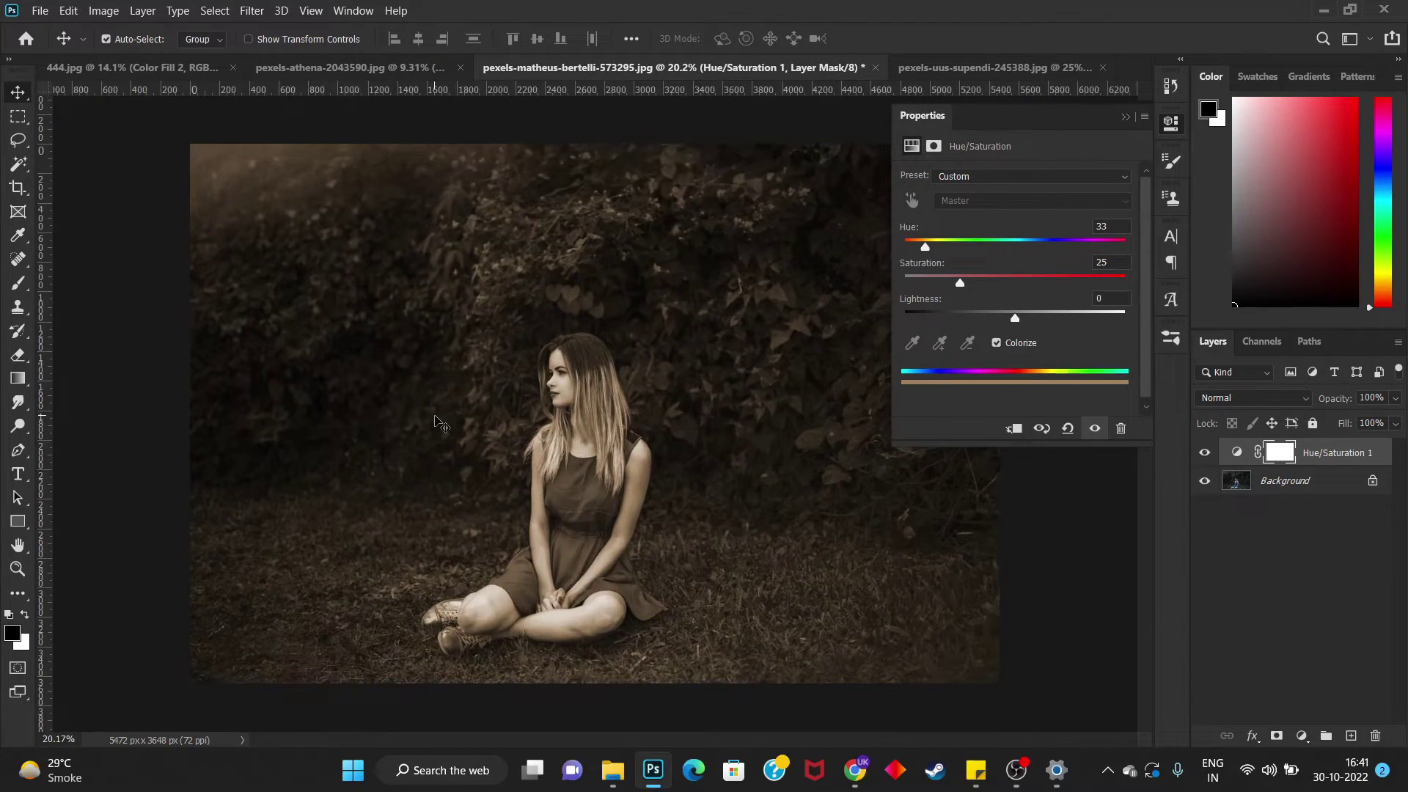
scroll(438, 422, up, 2)
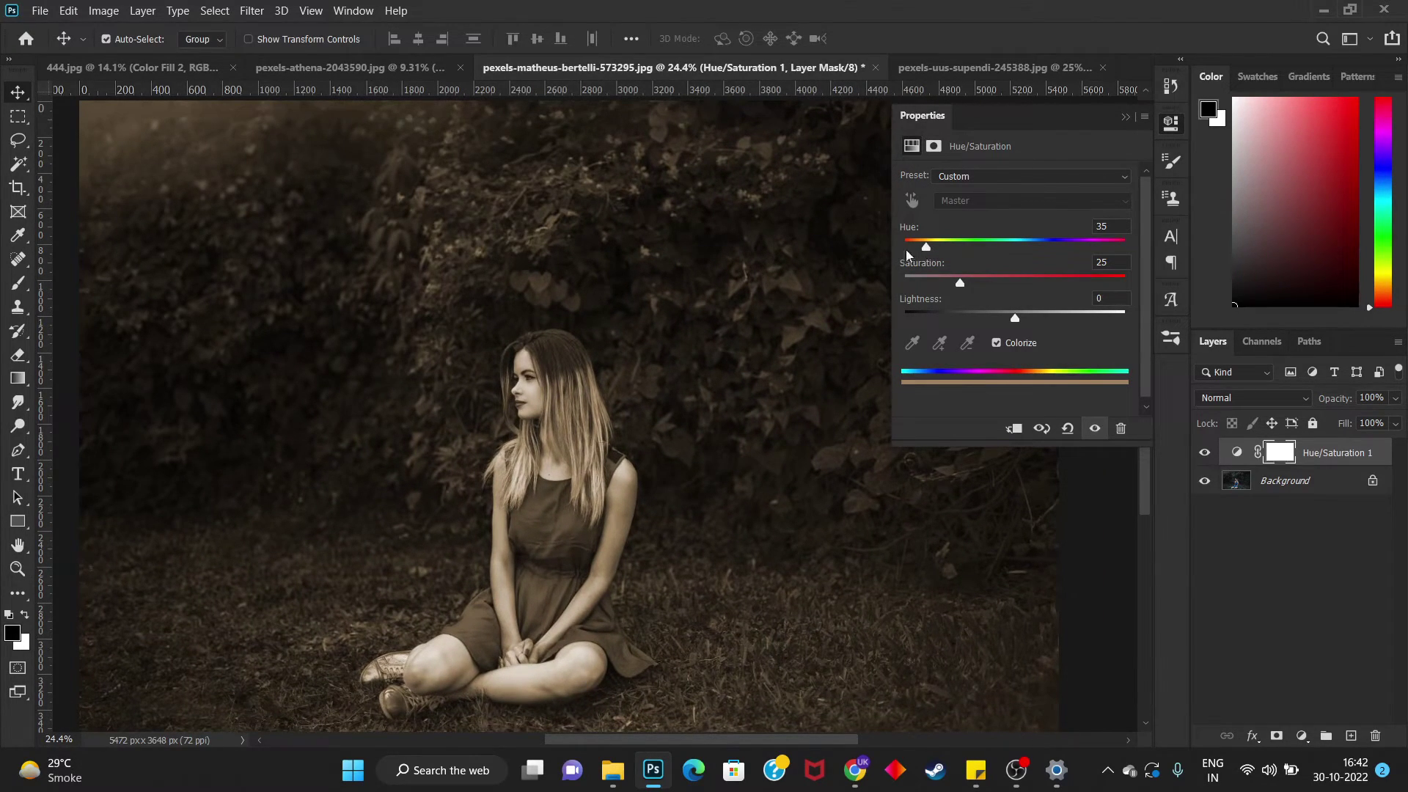
scroll(647, 280, down, 3)
drag(924, 252, 927, 249)
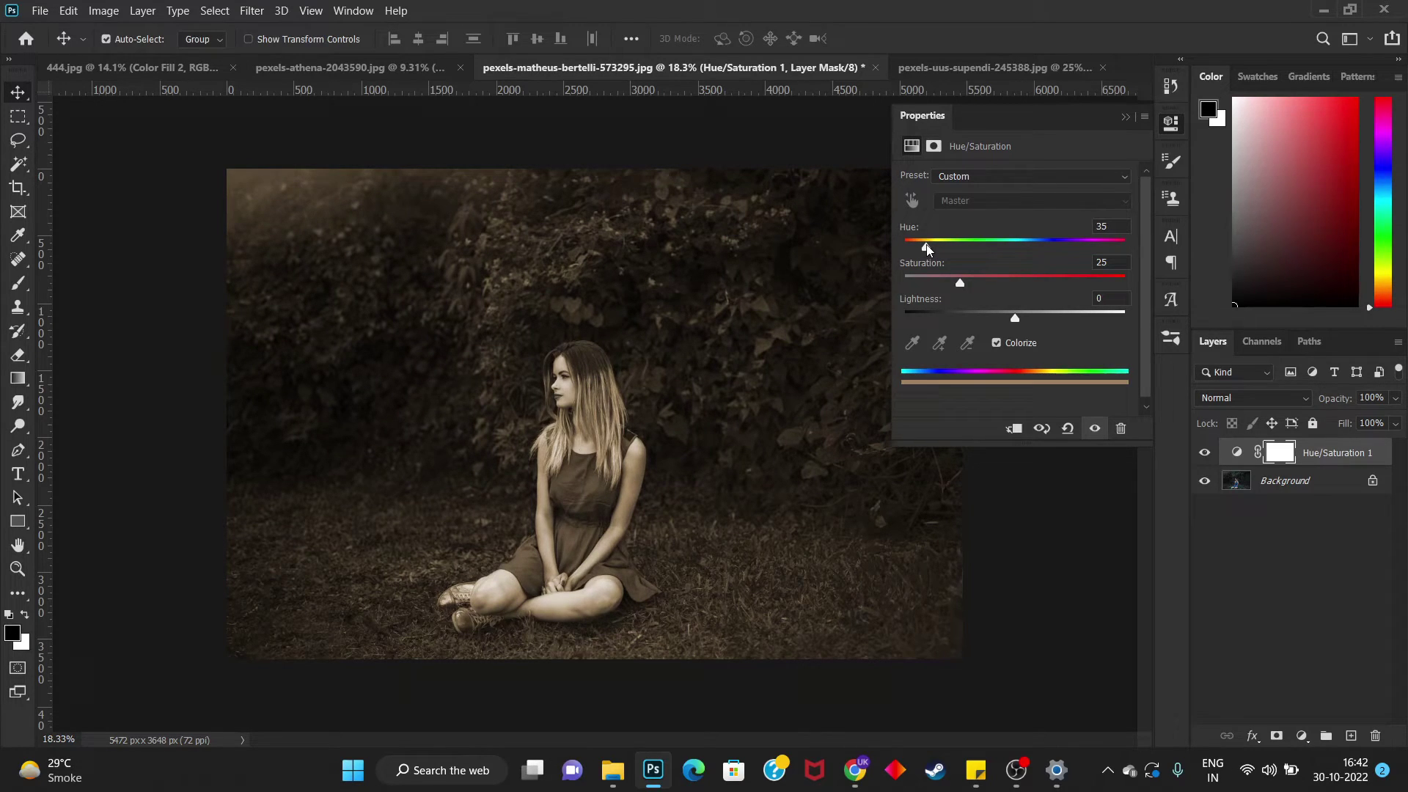
drag(1015, 318, 1002, 317)
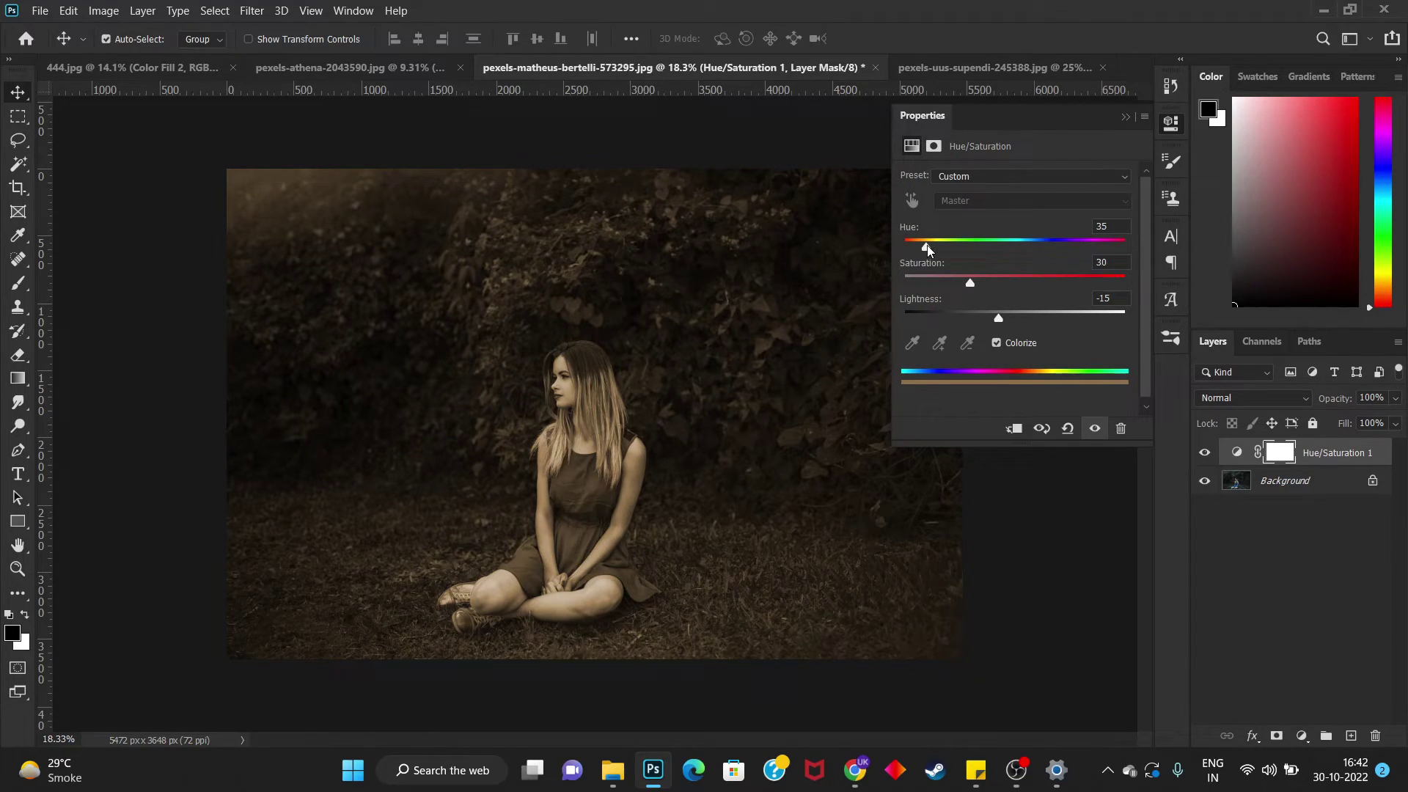
drag(928, 248, 932, 248)
Close the adjustment settings and switch to the hooded-woman pexels-uus-supendi photo.
click(1169, 126)
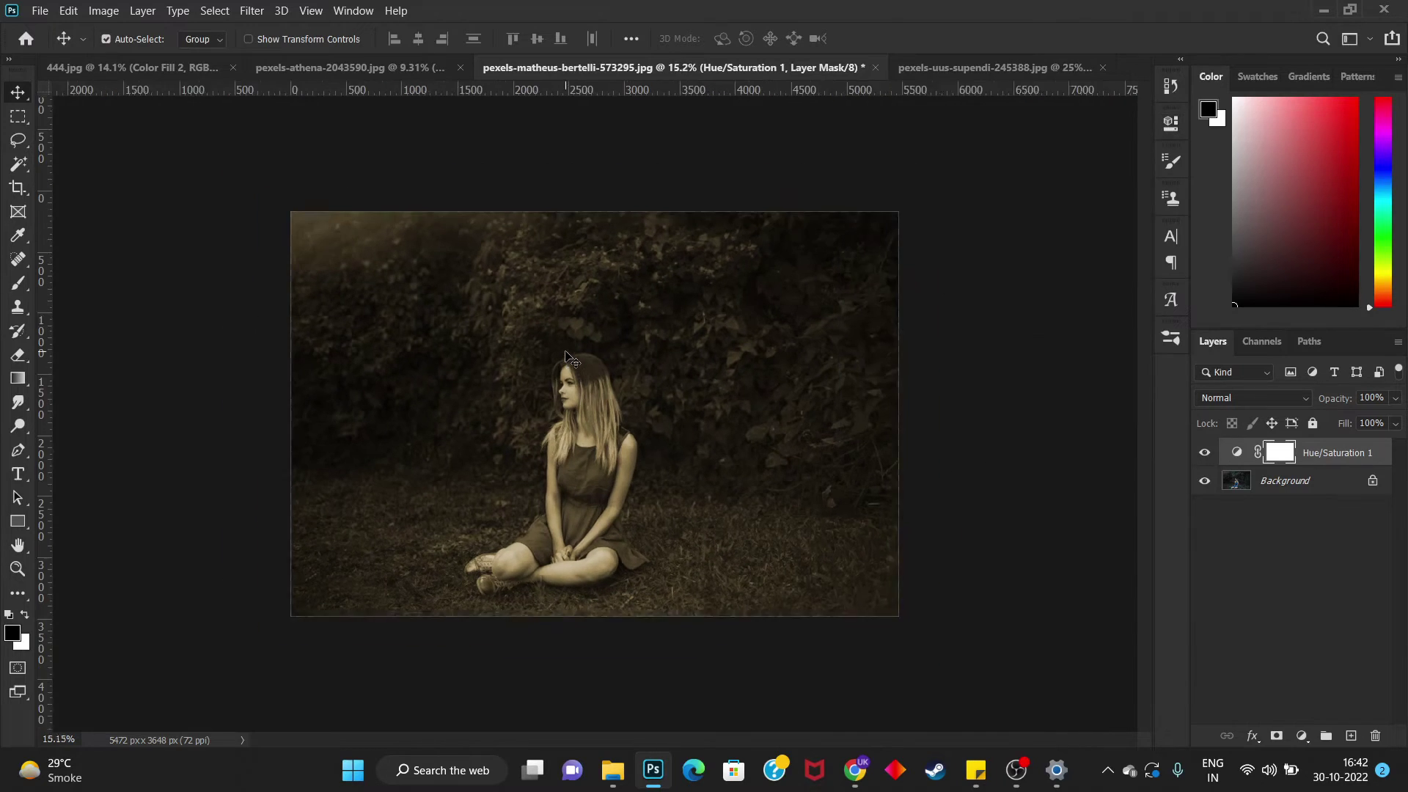
scroll(565, 422, up, 1)
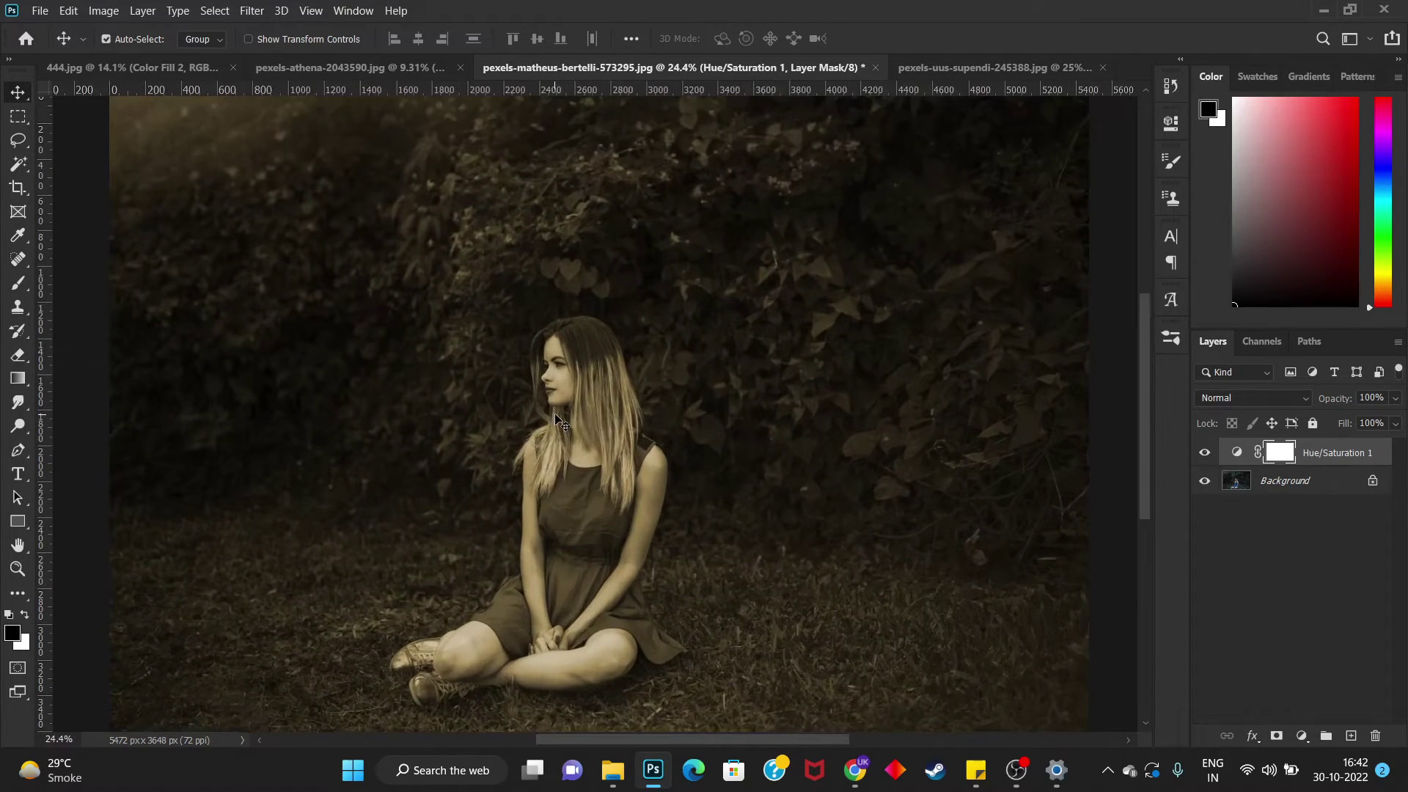
scroll(587, 404, down, 1)
scroll(856, 256, down, 1)
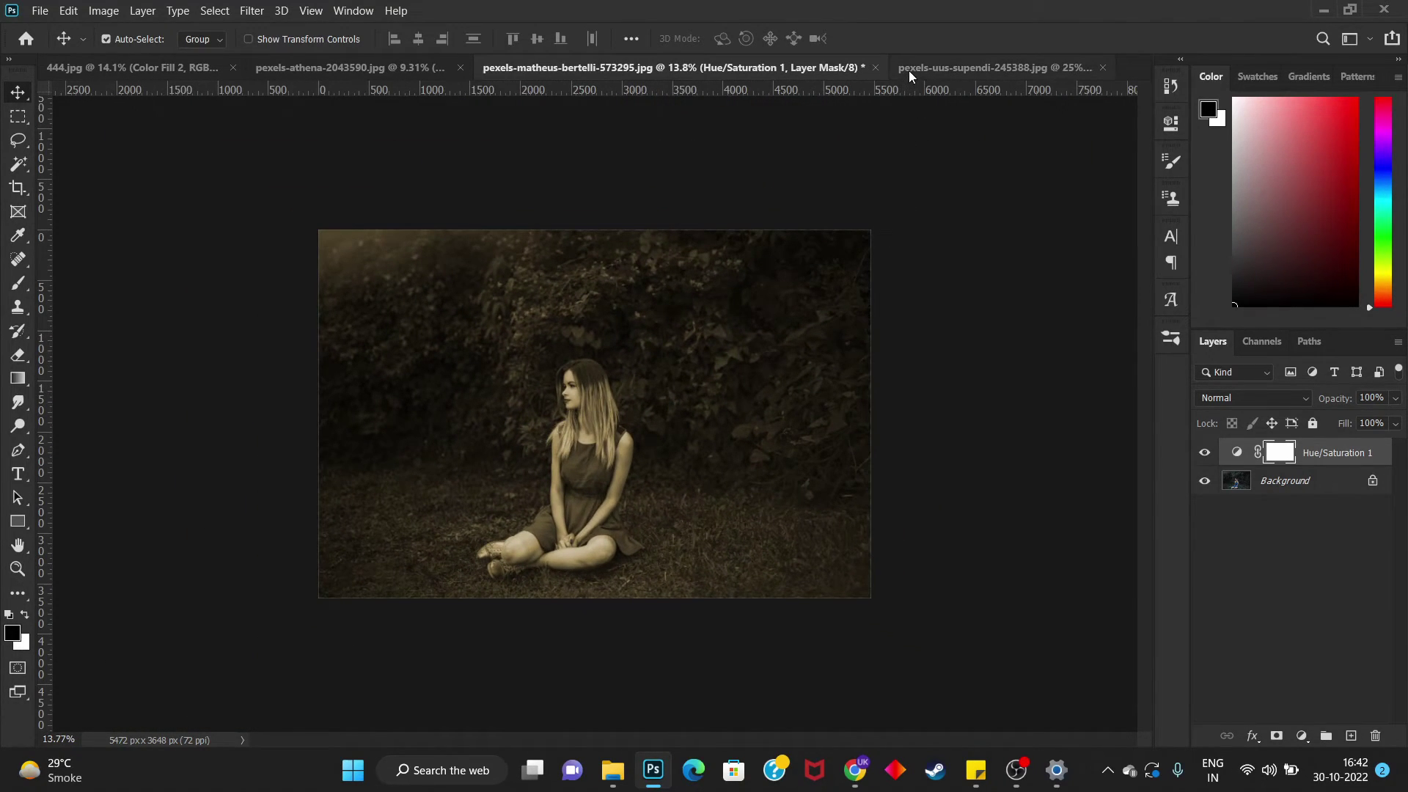
click(909, 69)
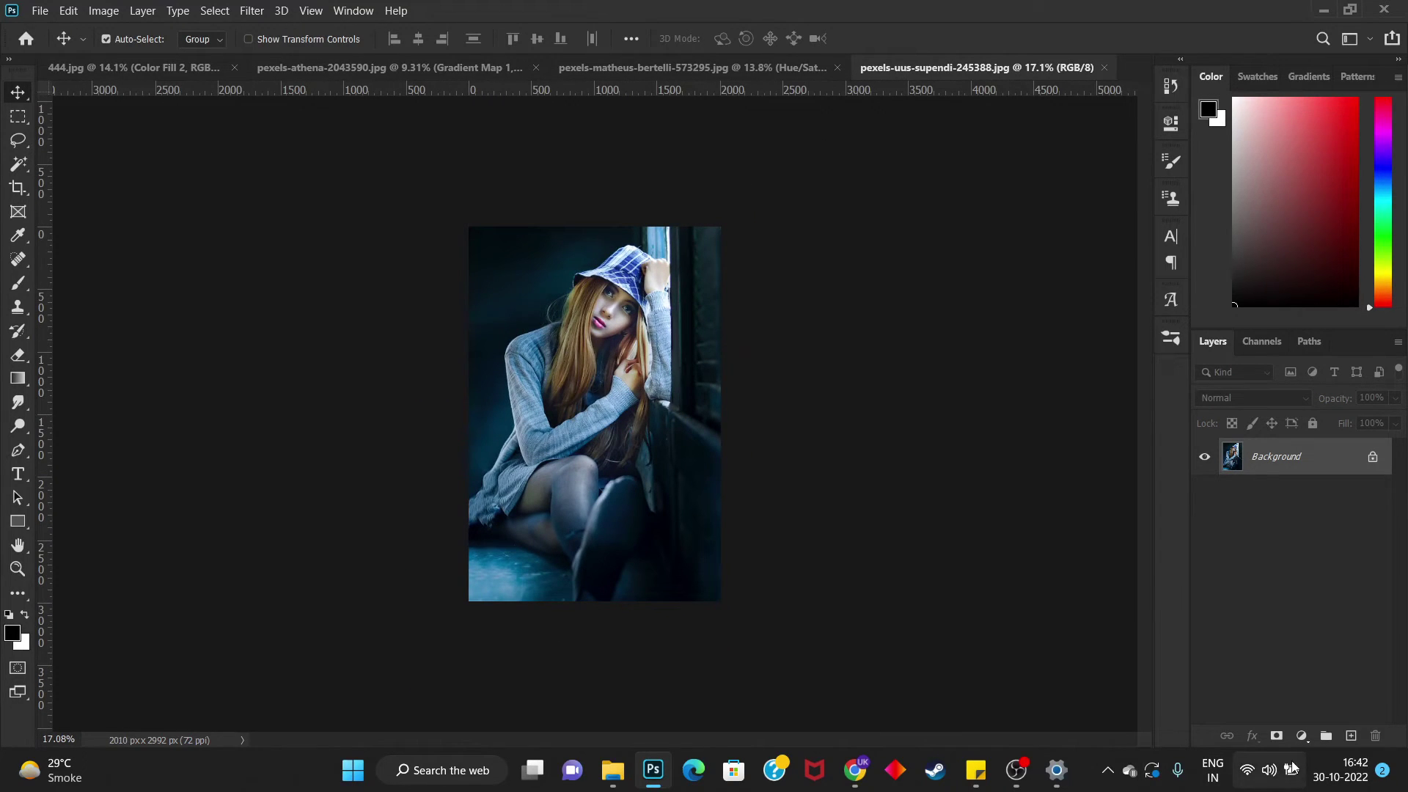
Add a default black-to-white Gradient Map layer, then zoom in.
click(1302, 736)
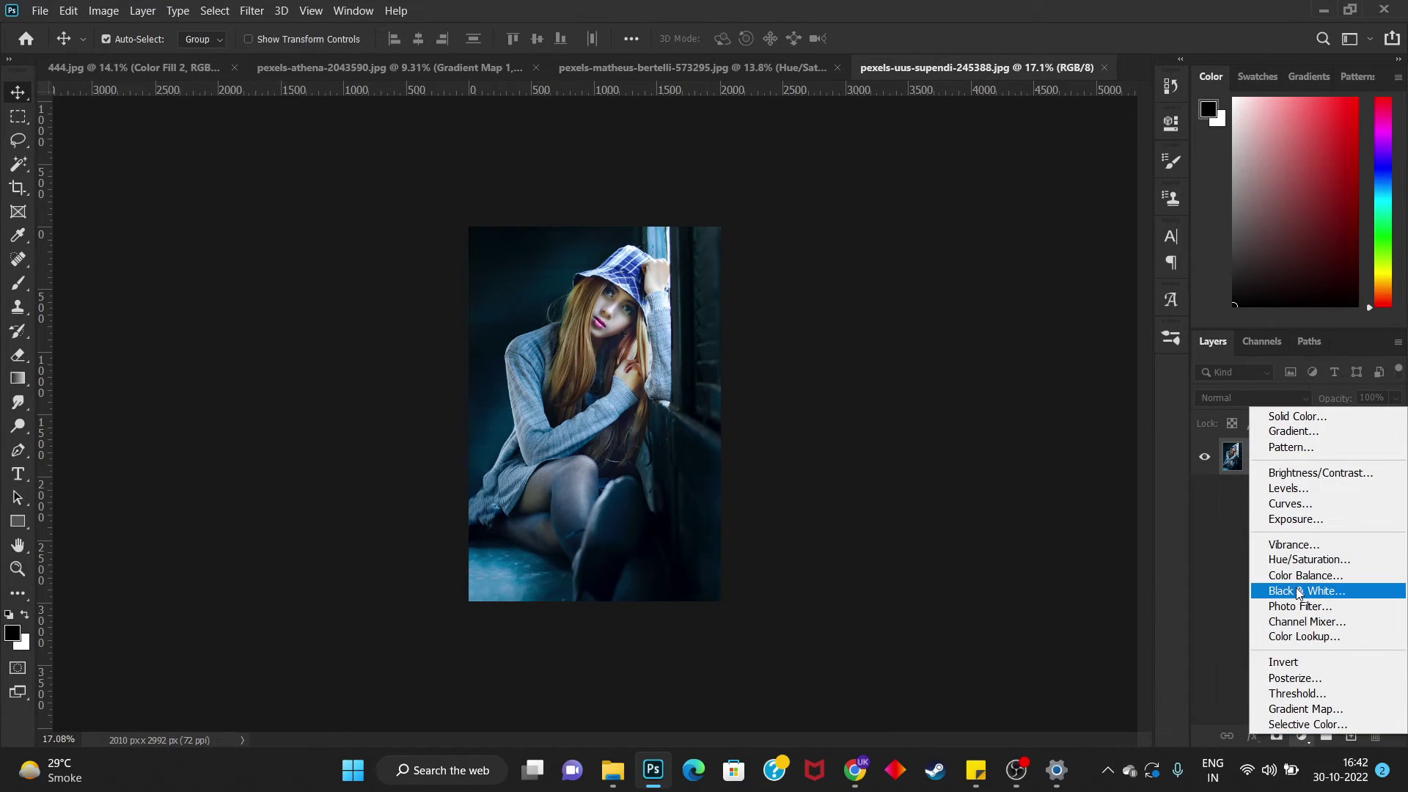
click(1280, 709)
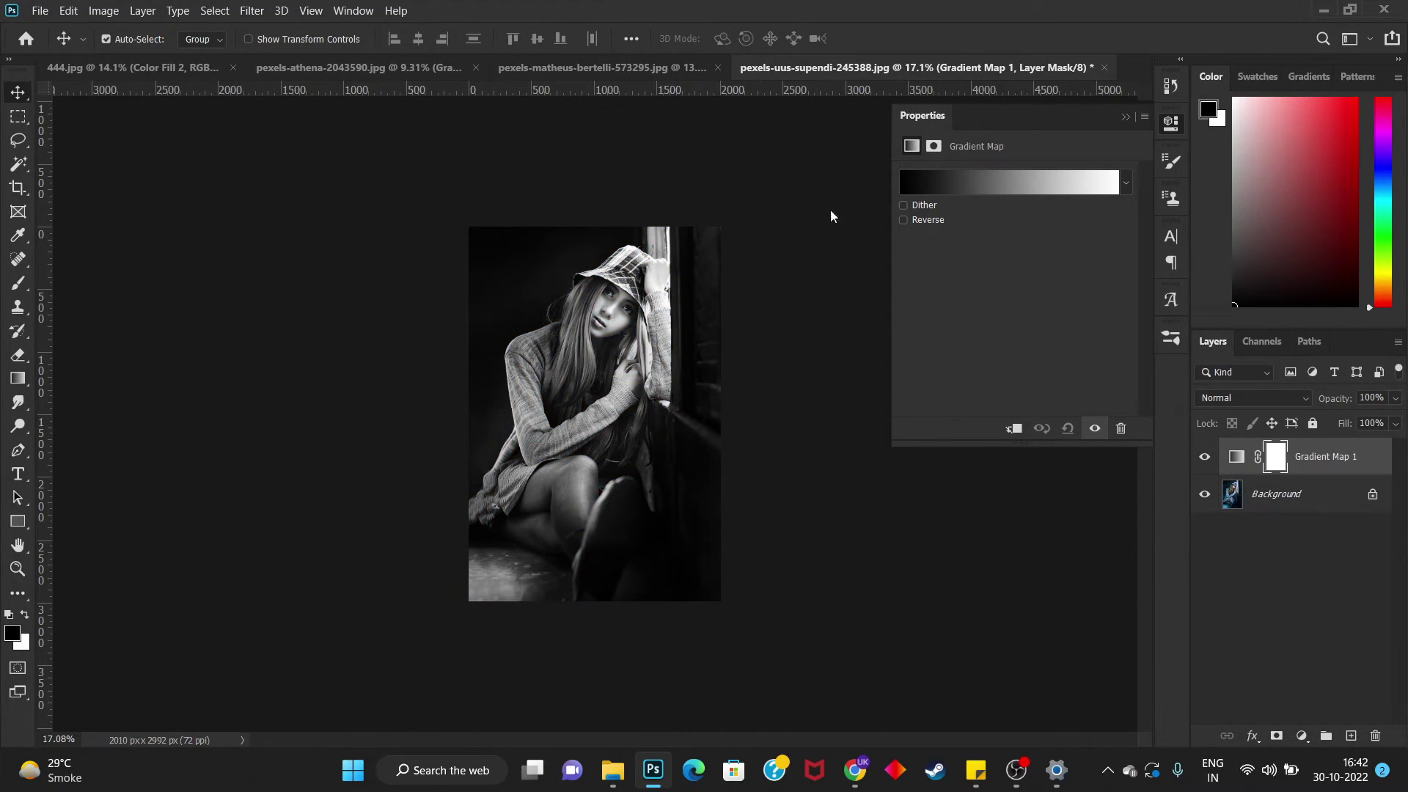
key(ctrl+plus)
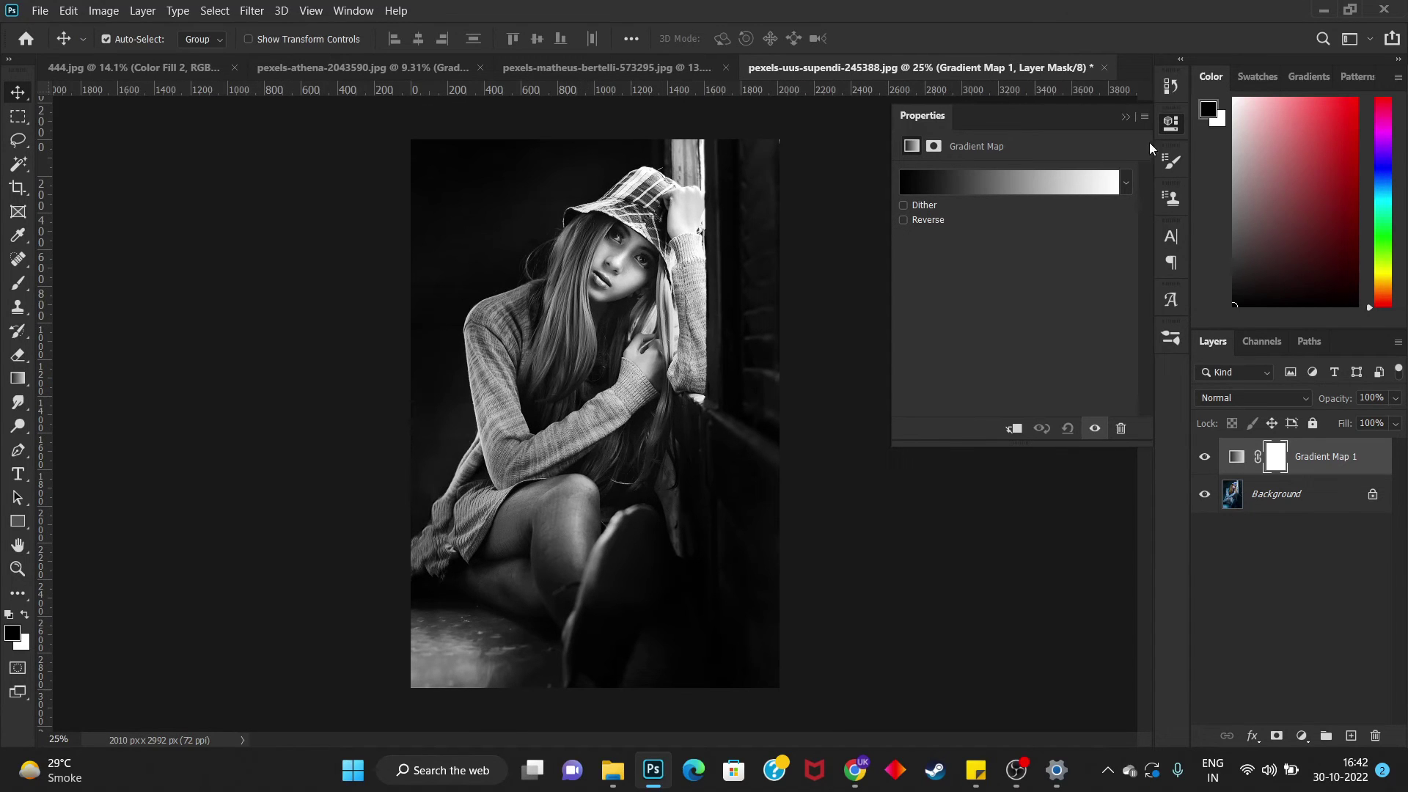
click(1165, 128)
click(1302, 737)
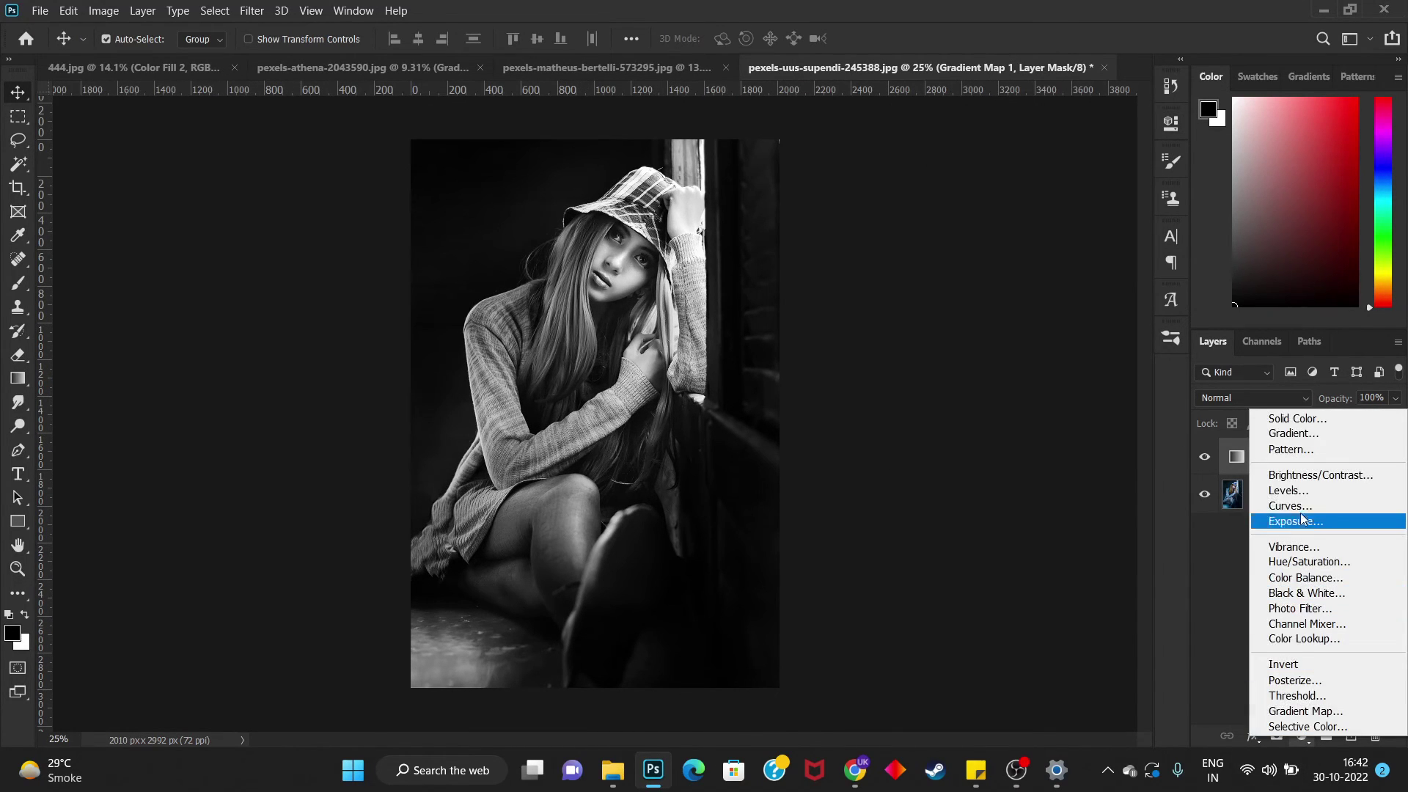
Add a strong red Color Fill 1 layer in Multiply mode at 87% opacity.
click(1285, 419)
drag(1040, 274, 1080, 260)
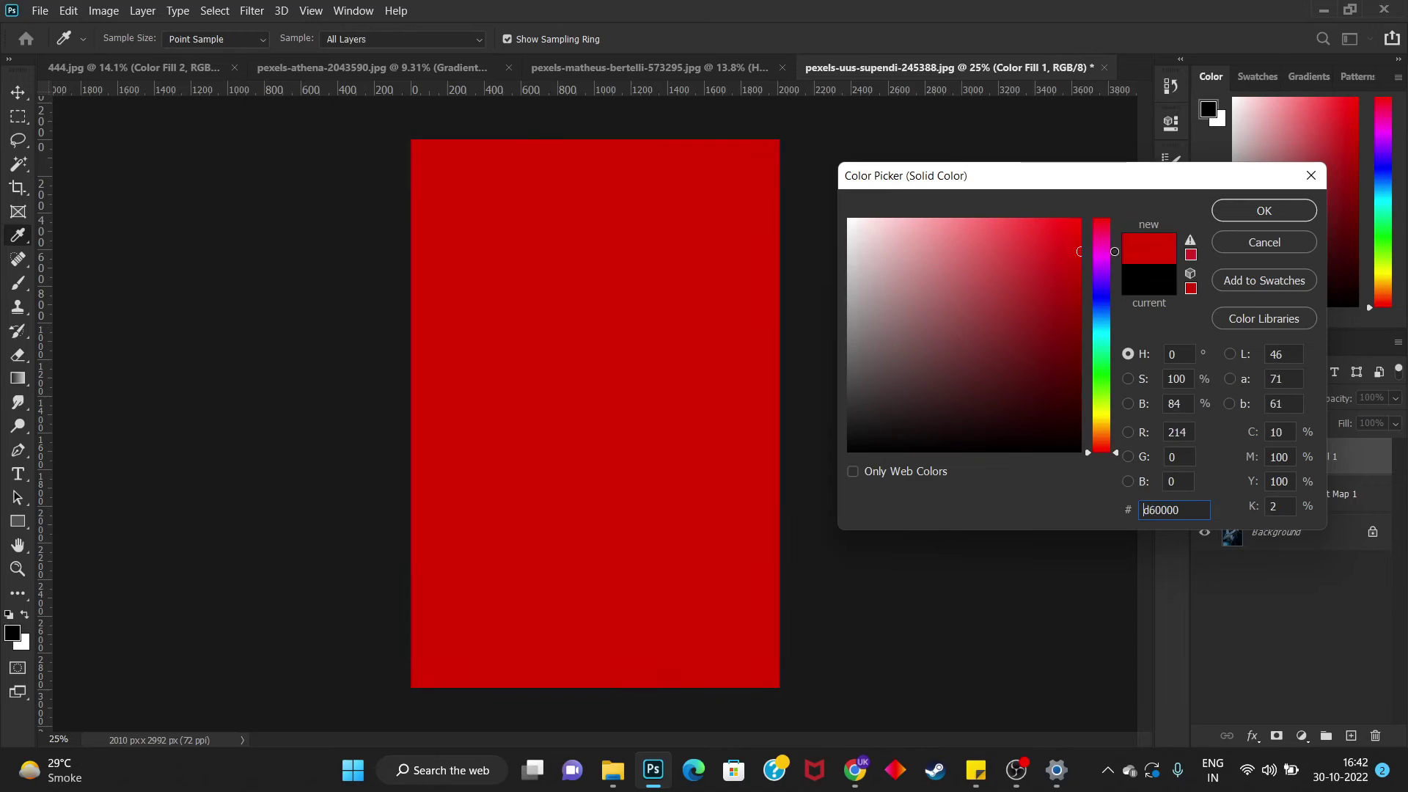
click(1227, 213)
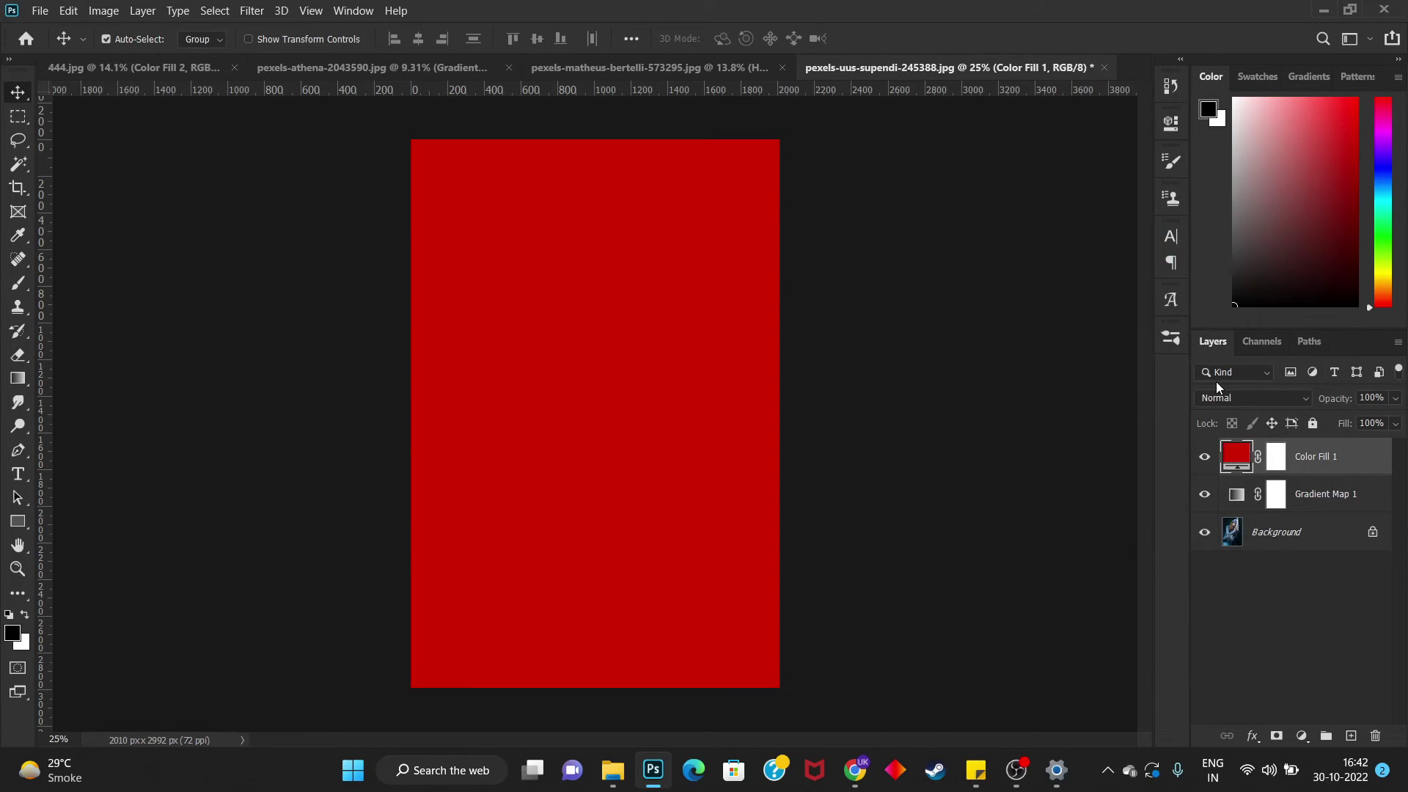
click(1217, 402)
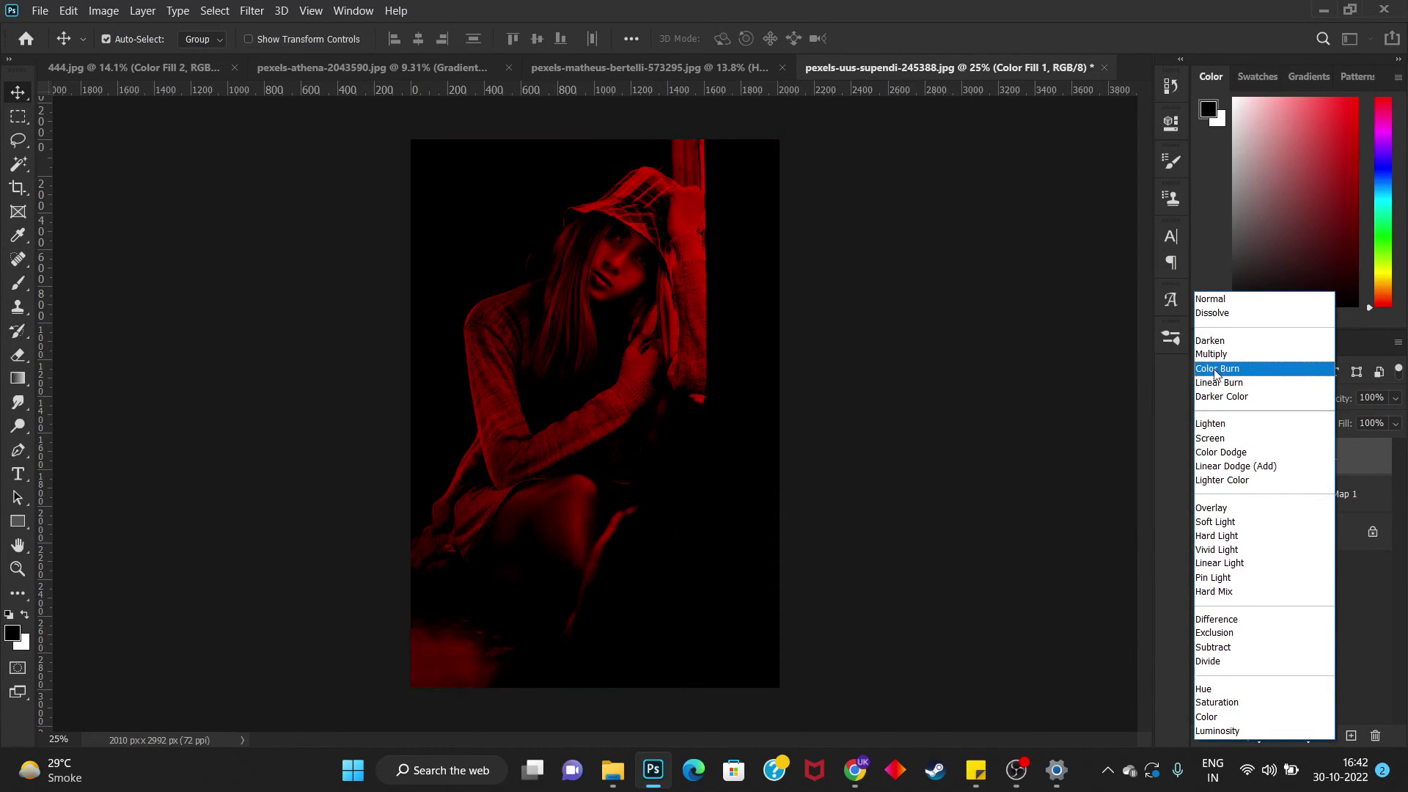
click(1214, 355)
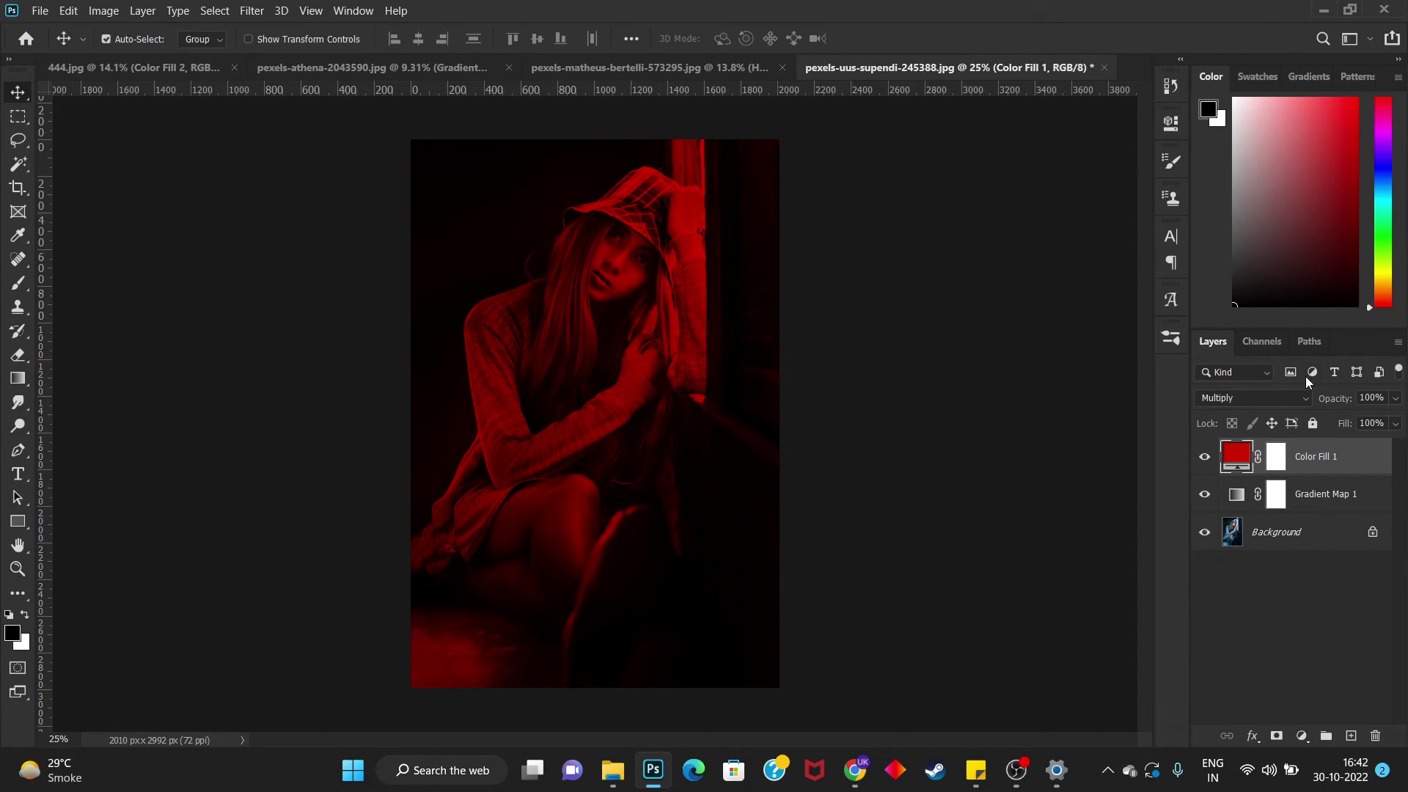
mouse_move(1344, 404)
mouse_down()
mouse_move(1358, 398)
mouse_move(1320, 403)
mouse_up()
Compare the four toned photos, ending on the teal 444.jpg and zooming out to see it whole.
click(565, 73)
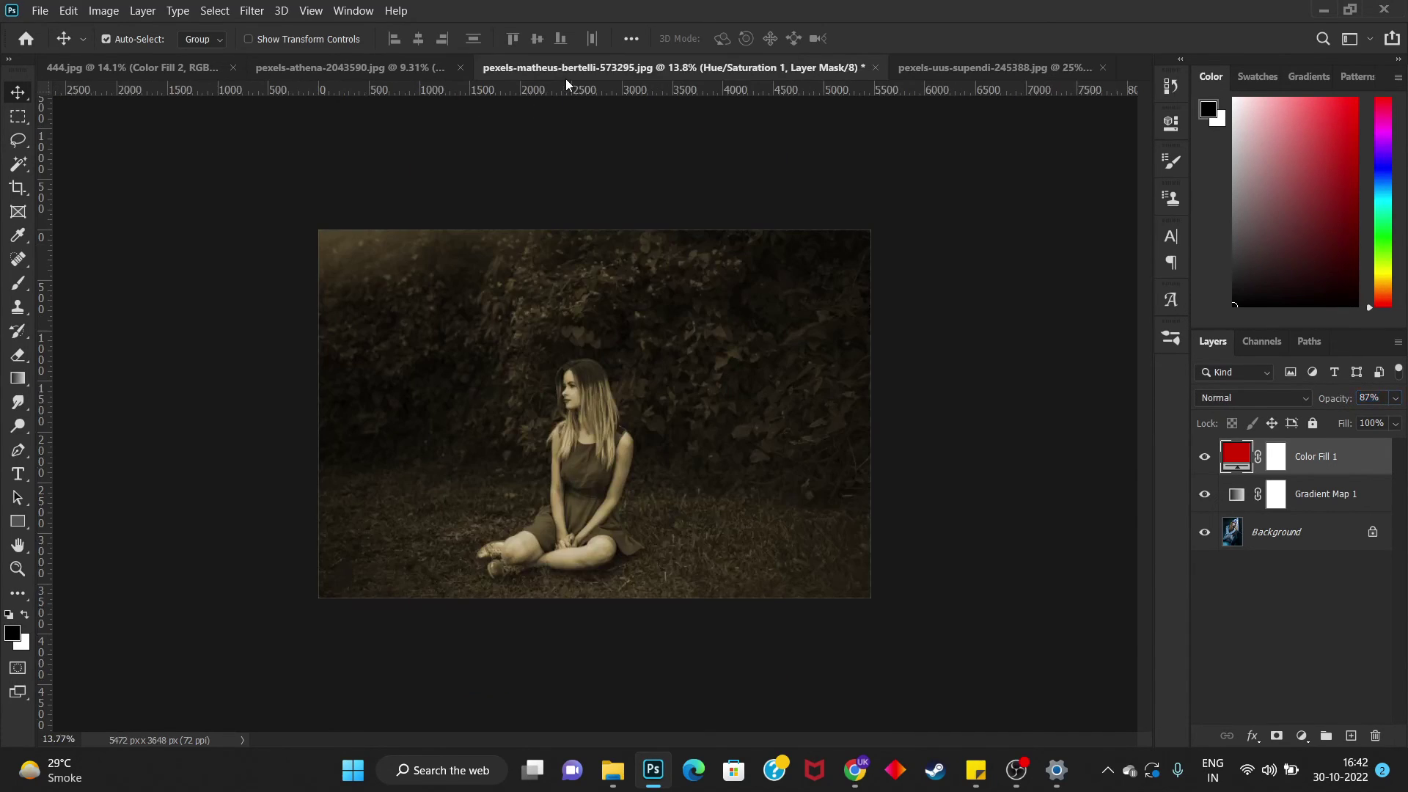
click(916, 72)
click(587, 63)
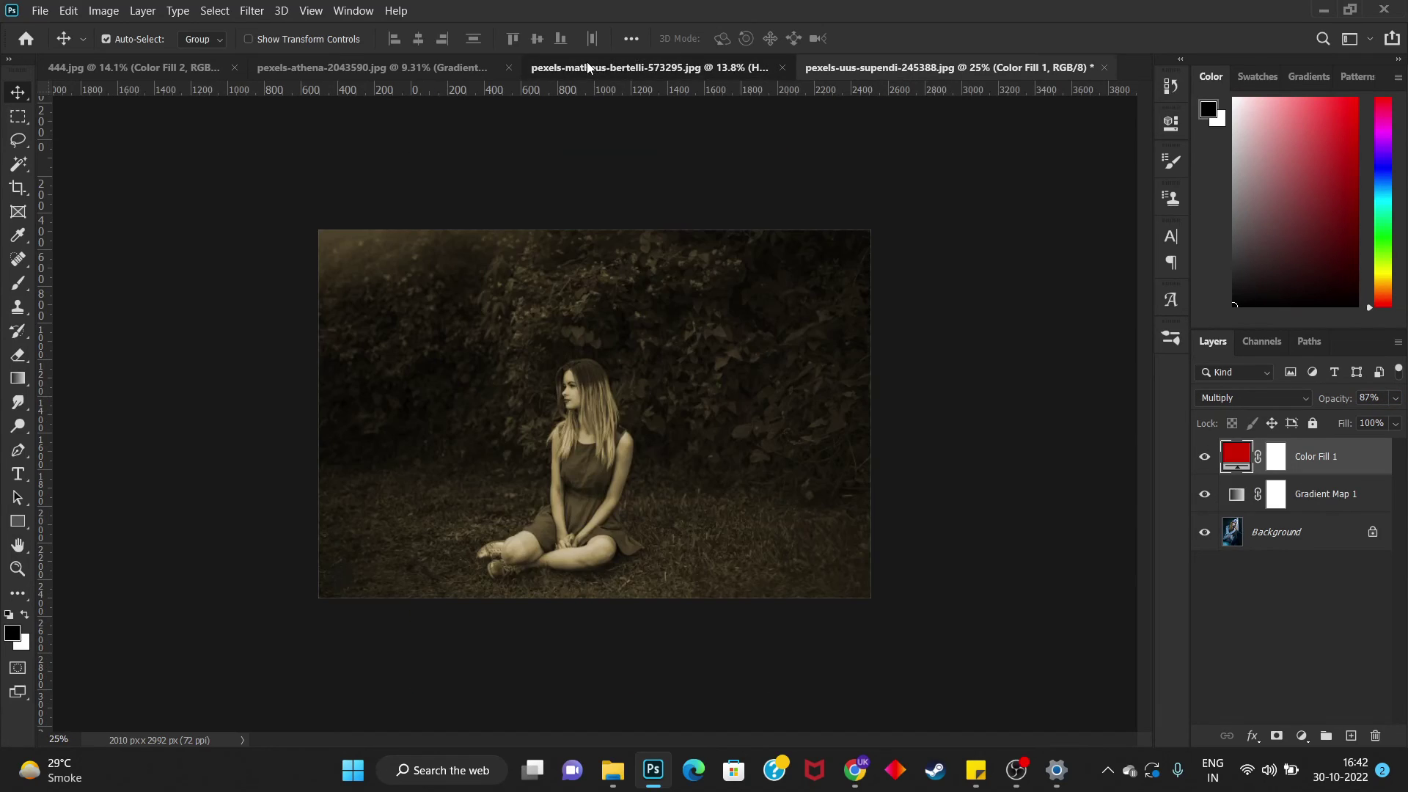
click(391, 68)
click(102, 72)
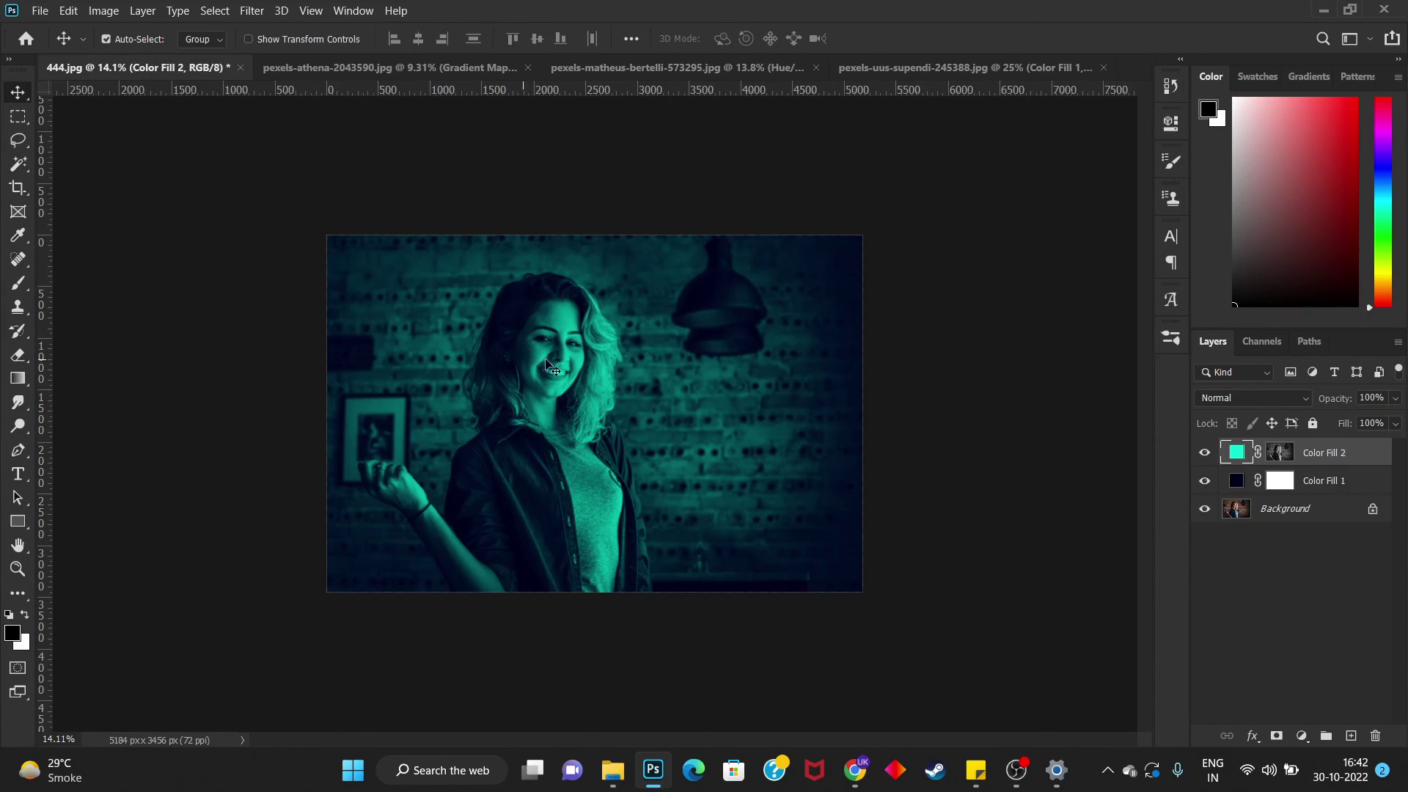
scroll(616, 433, down, 1)
scroll(616, 433, down, 1)
scroll(617, 432, down, 1)
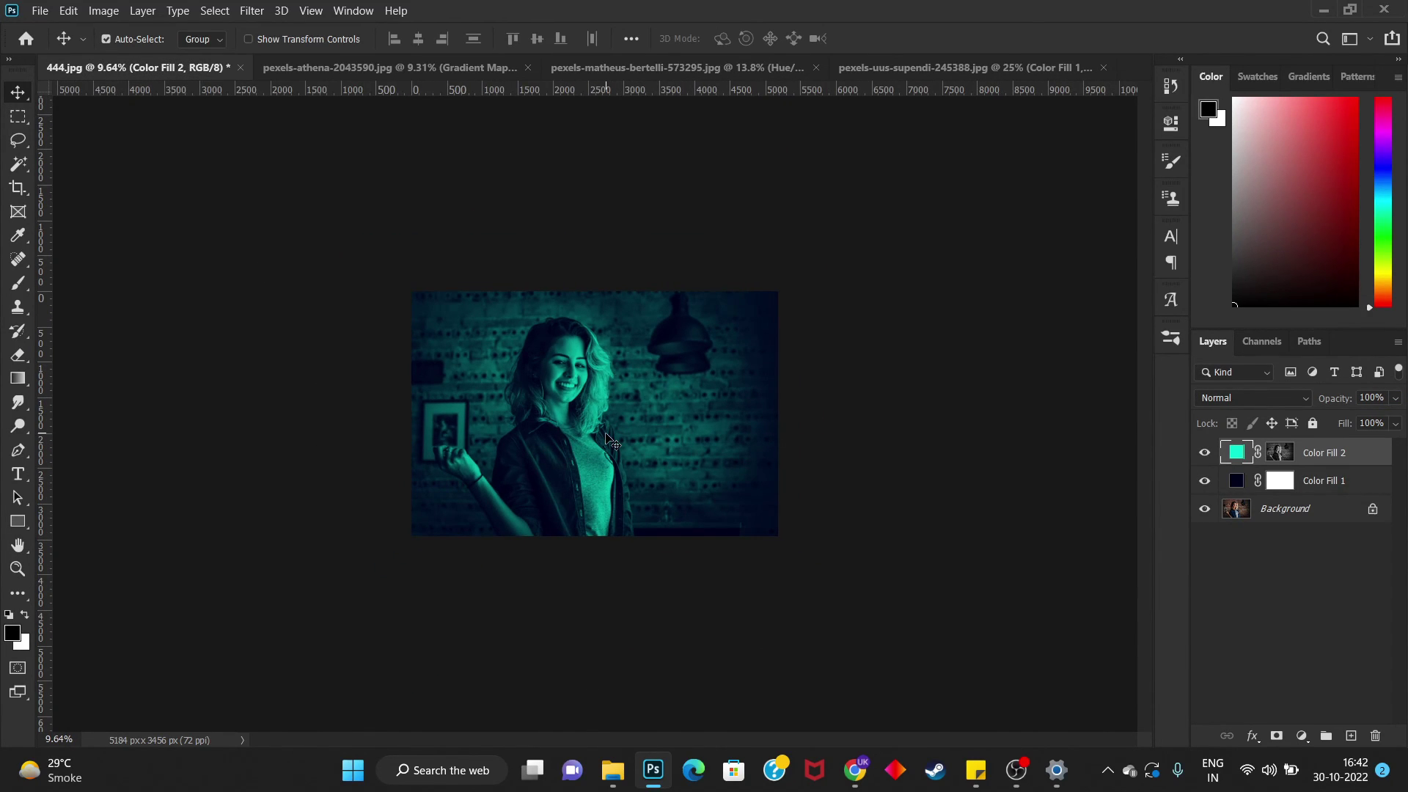